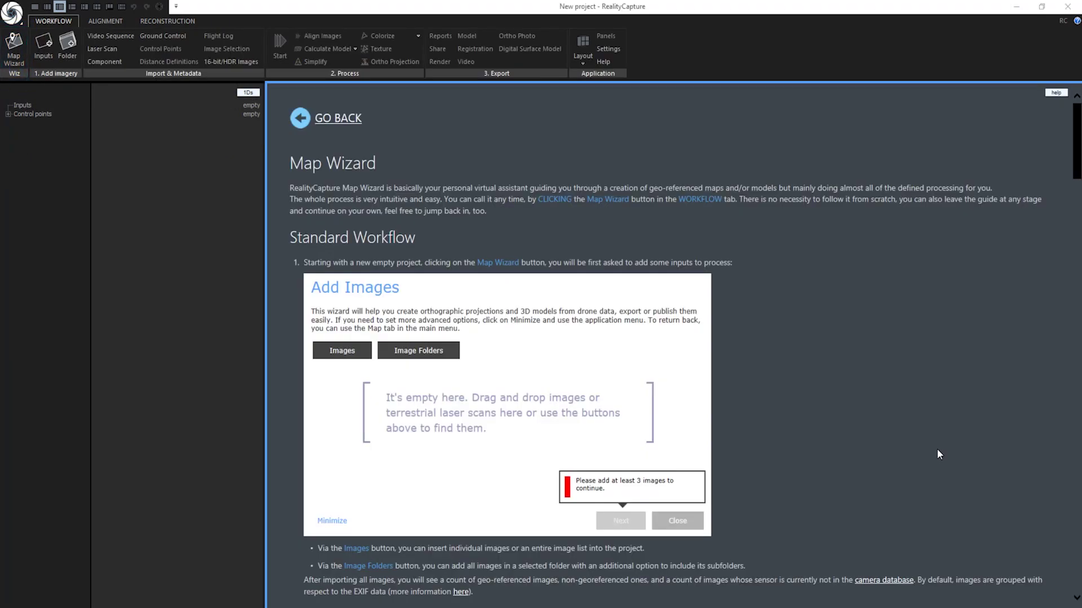
Step: Launch the Map Wizard for guided drone mapping
scroll(897, 394, "down", 3)
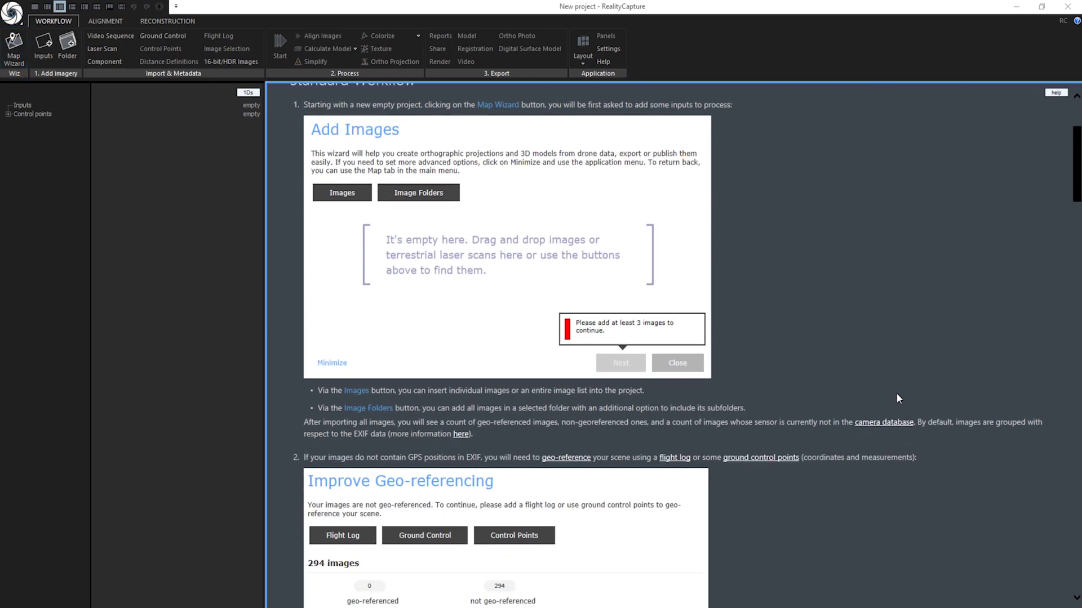
scroll(897, 394, "down", 3)
scroll(897, 398, "down", 3)
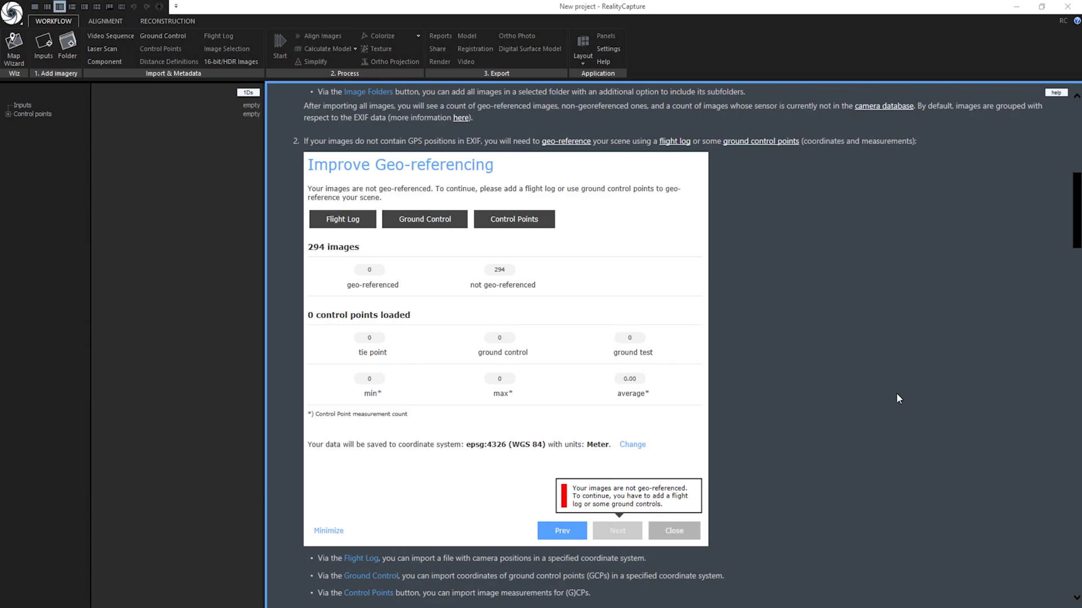
scroll(896, 394, "down", 3)
scroll(896, 394, "up", 3)
scroll(896, 394, "up", 9)
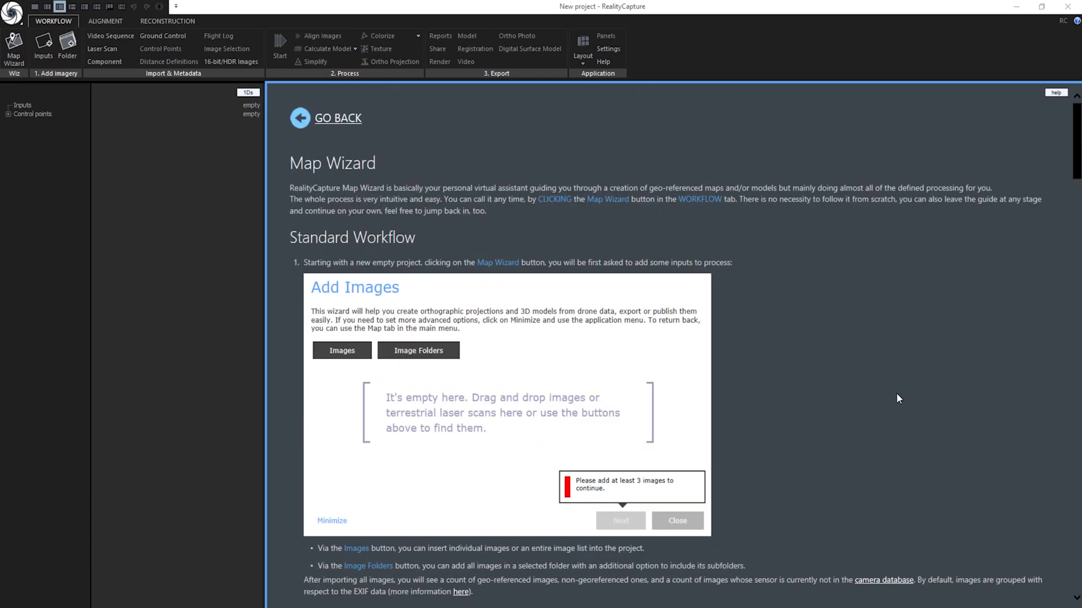
scroll(898, 398, "down", 3)
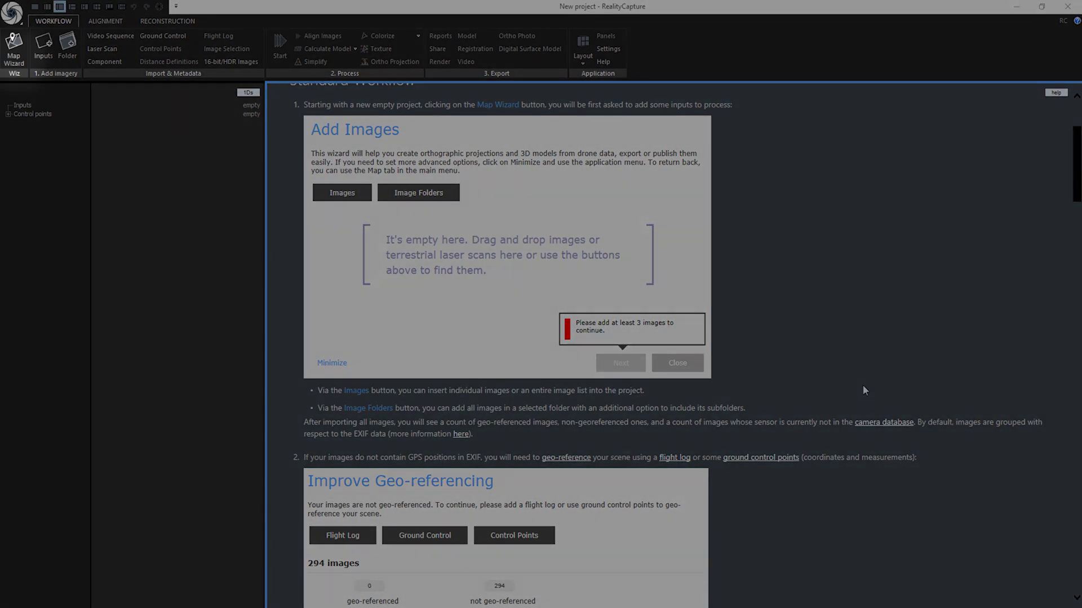
left_click(12, 60)
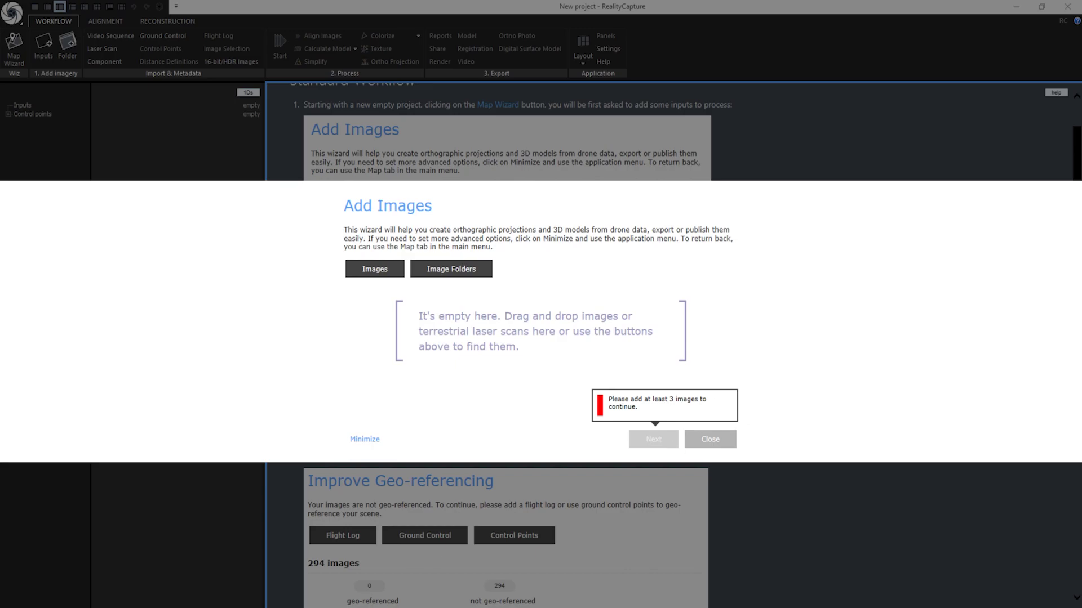
Step: Add all 482 drone photos from the IMG folder to the wizard's Add Images step
key("alt+Tab")
key("ctrl+a")
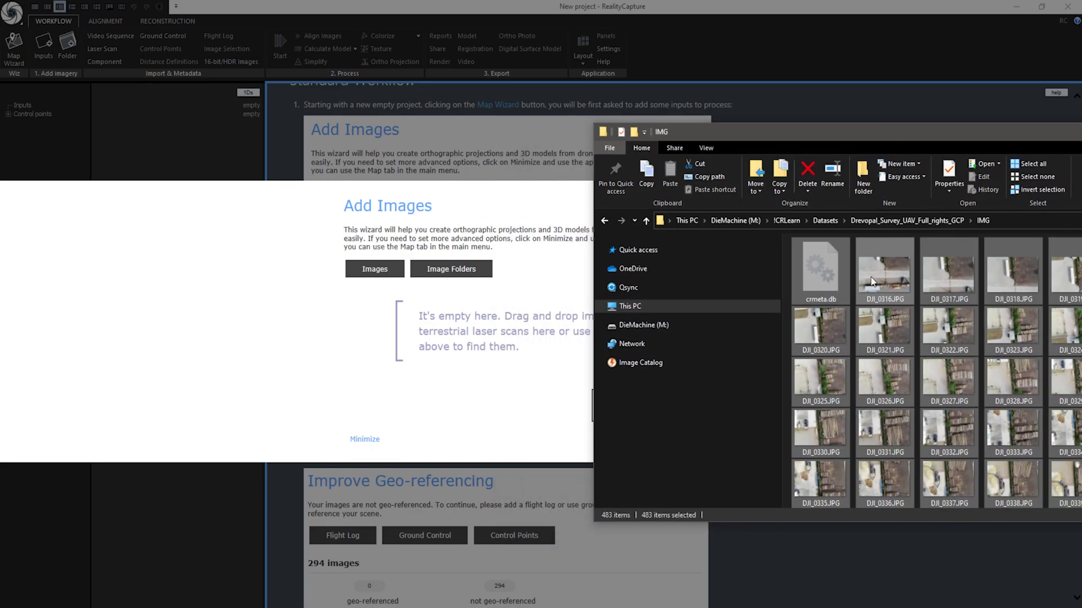
left_click_drag(872, 279, 433, 355)
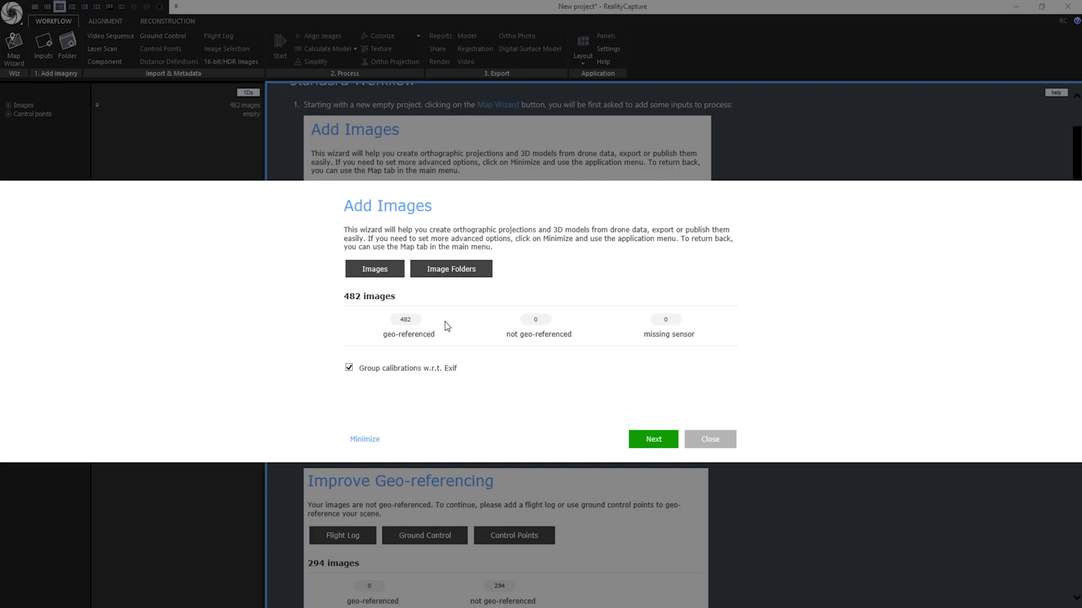
left_click(390, 271)
key("Escape")
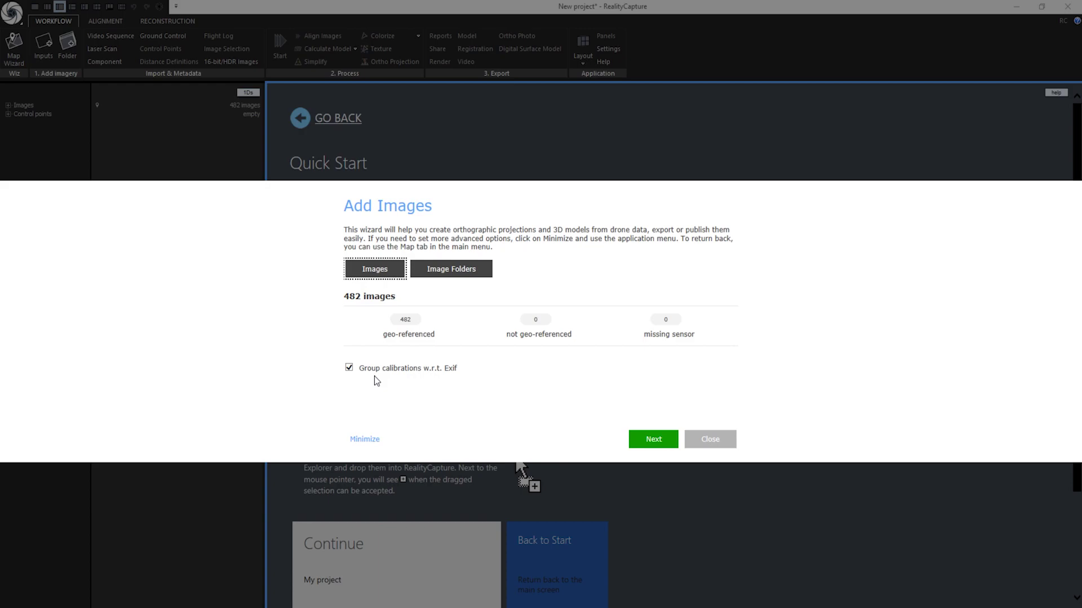
Step: Pass the geo-referencing step with WGS 84 (epsg:4326) unchanged, continuing to Verify Reconstruction Region
left_click(669, 443)
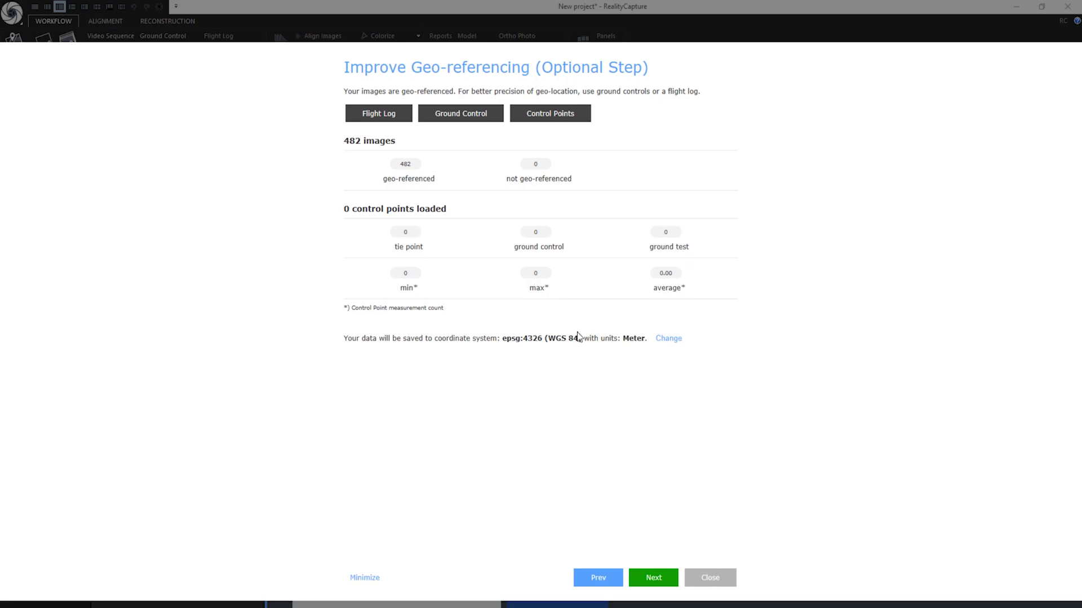
left_click(673, 340)
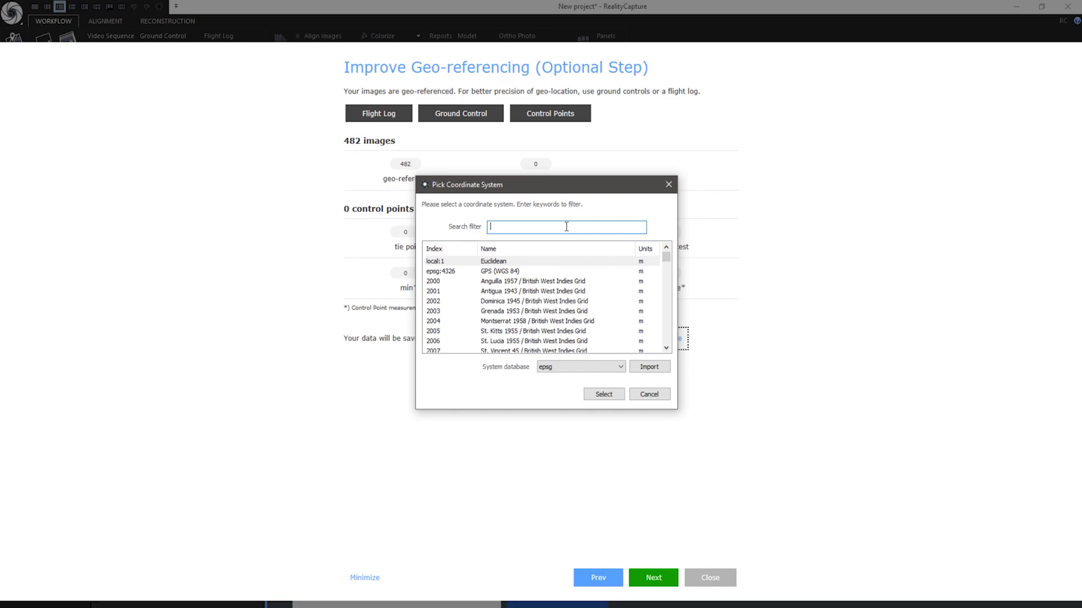
left_click(661, 397)
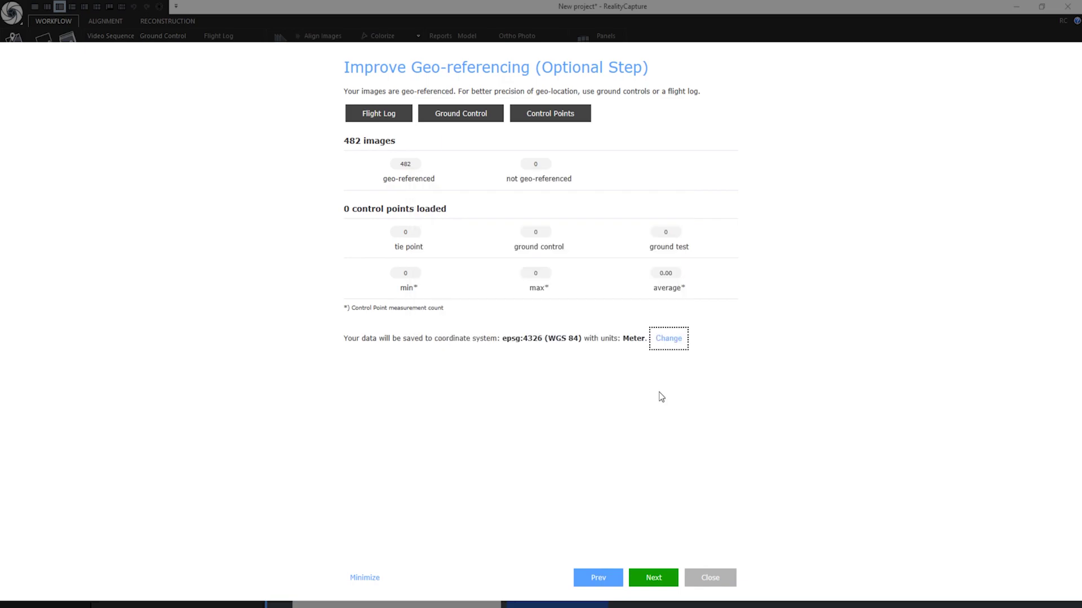
left_click(655, 585)
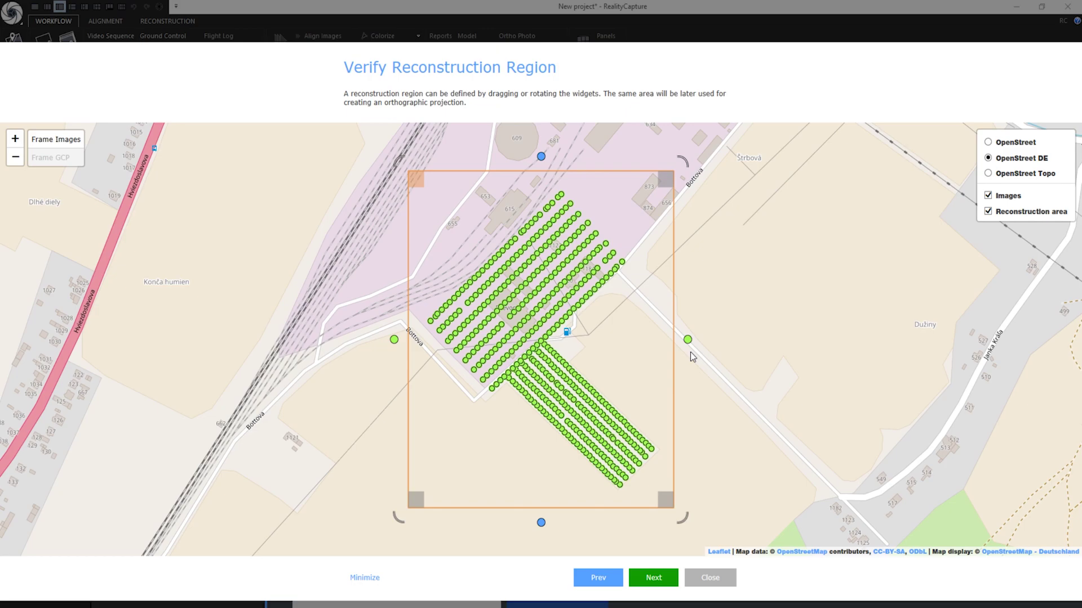
Step: Widen, raise and rotate the reconstruction region about 30° to match the flight lines
left_click_drag(688, 340, 697, 338)
left_click_drag(541, 157, 550, 149)
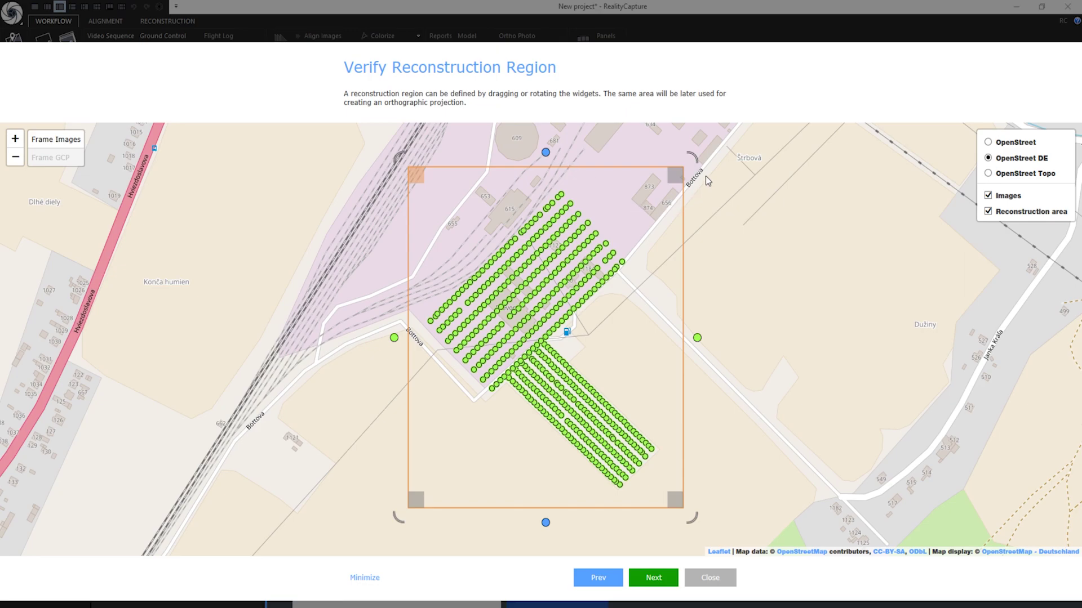
left_click_drag(694, 161, 773, 352)
left_click_drag(421, 213, 446, 230)
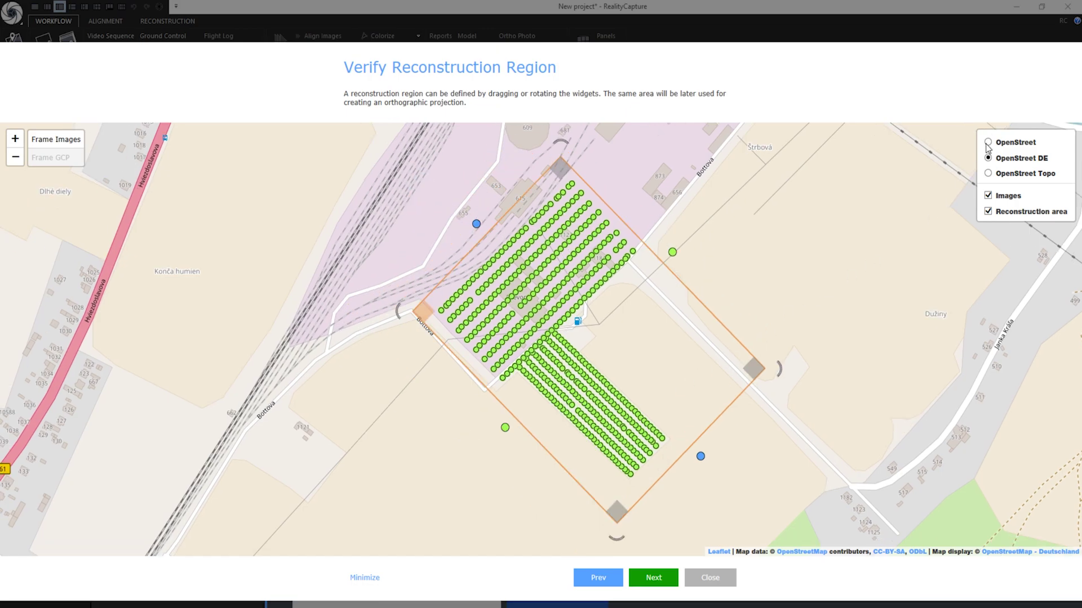
Step: Try the OpenStreet and OpenStreet Topo basemaps, then recentre the map on the photo positions
left_click(988, 142)
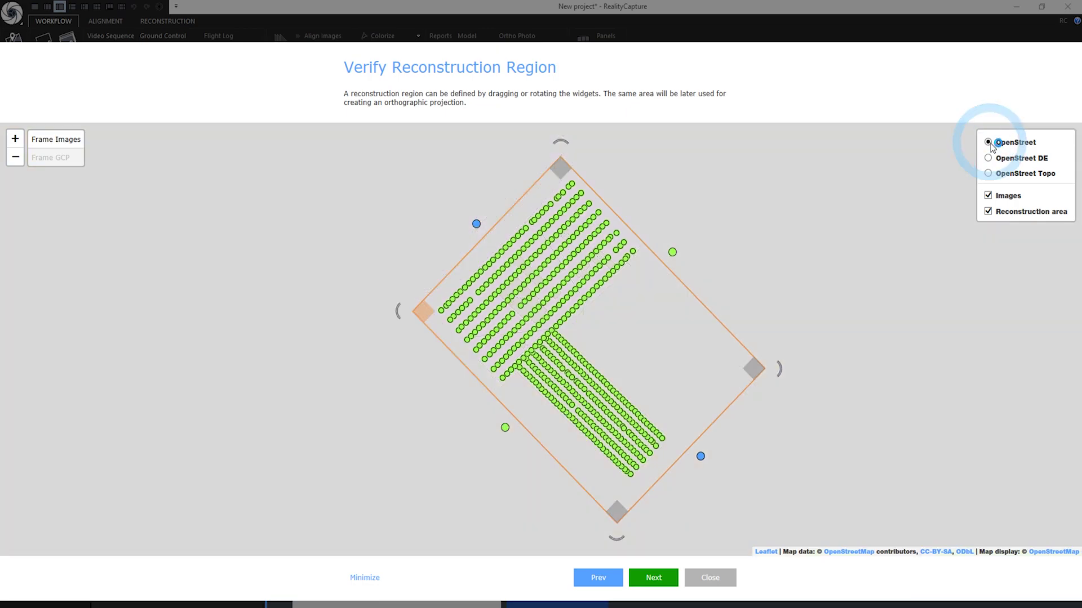
left_click(988, 173)
scroll(789, 332, "down", 5)
scroll(802, 333, "up", 3)
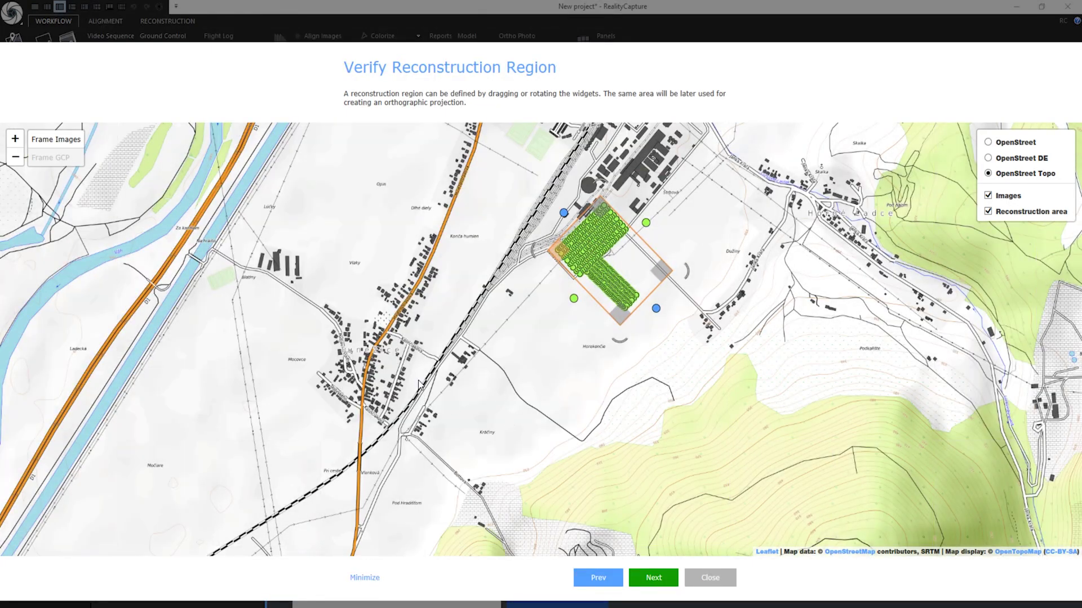
left_click_drag(441, 345, 687, 452)
left_click_drag(460, 461, 179, 257)
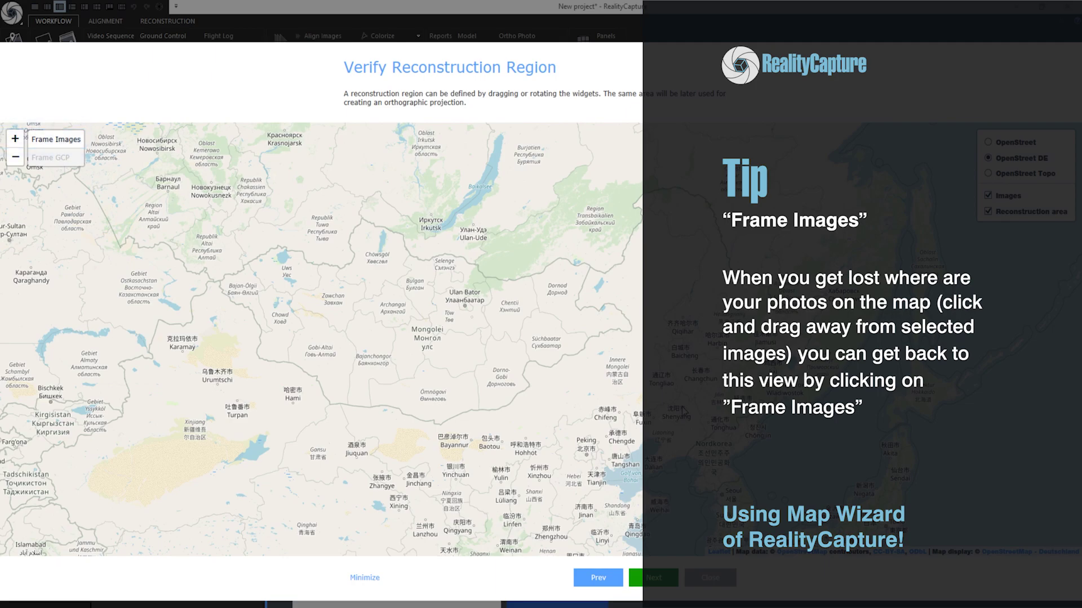
left_click(57, 139)
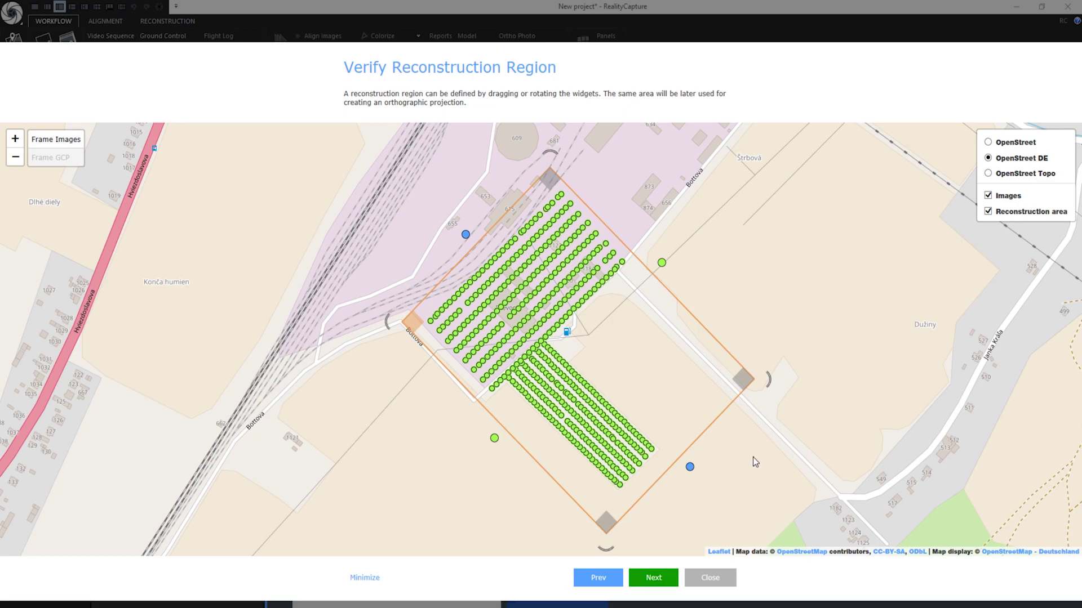
Step: Accept the region and try the Model and Maps and Models goals, leaving Map selected
left_click(653, 578)
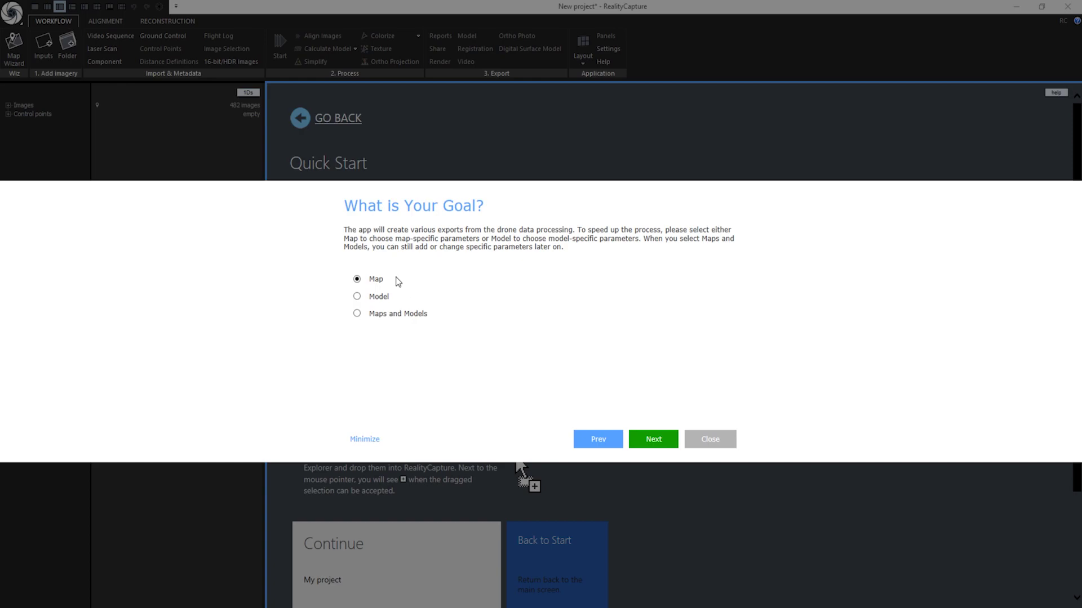
left_click(357, 297)
left_click(358, 315)
Step: Use a distance-based ground sample distance, changing it from 5cm/px to 1cm/px
left_click(646, 444)
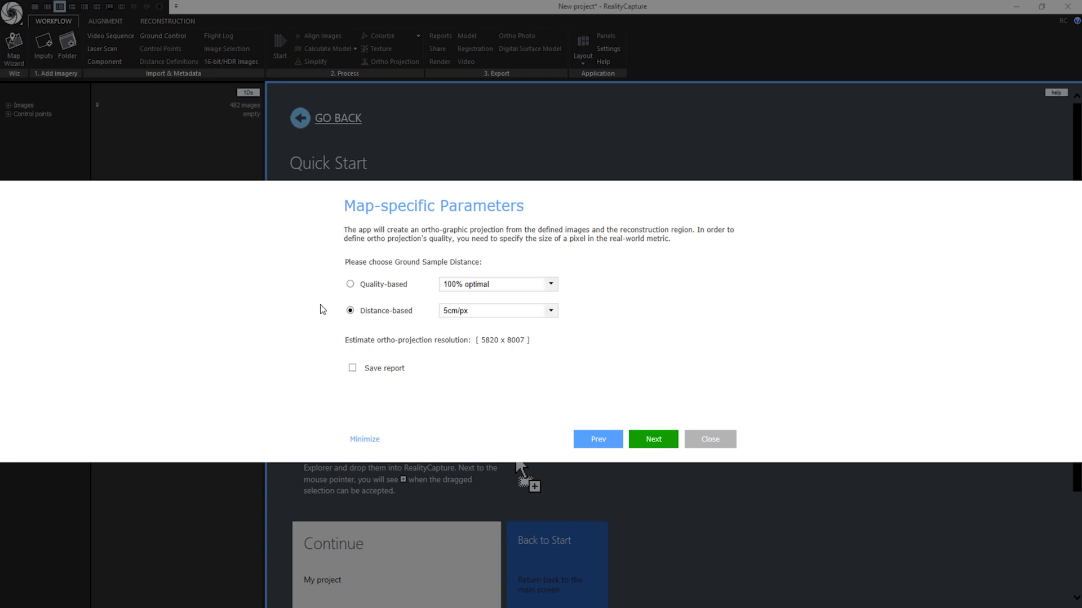
left_click(419, 313)
left_click(449, 313)
double_click(449, 312)
type("10cm")
left_click_drag(443, 310, 452, 311)
type("1")
left_click(418, 312)
left_click(476, 311)
Step: Switch to quality-based 50% optimal (about 14550 x 20017) and advance to Summary and Fine-tuning
left_click(351, 286)
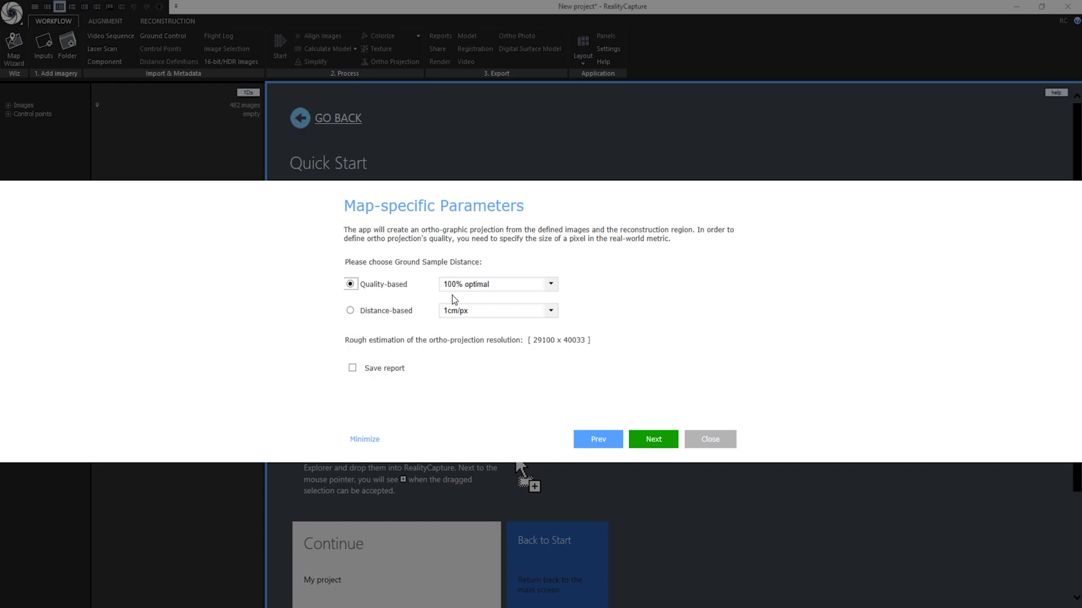
left_click(552, 286)
left_click(552, 286)
left_click(553, 289)
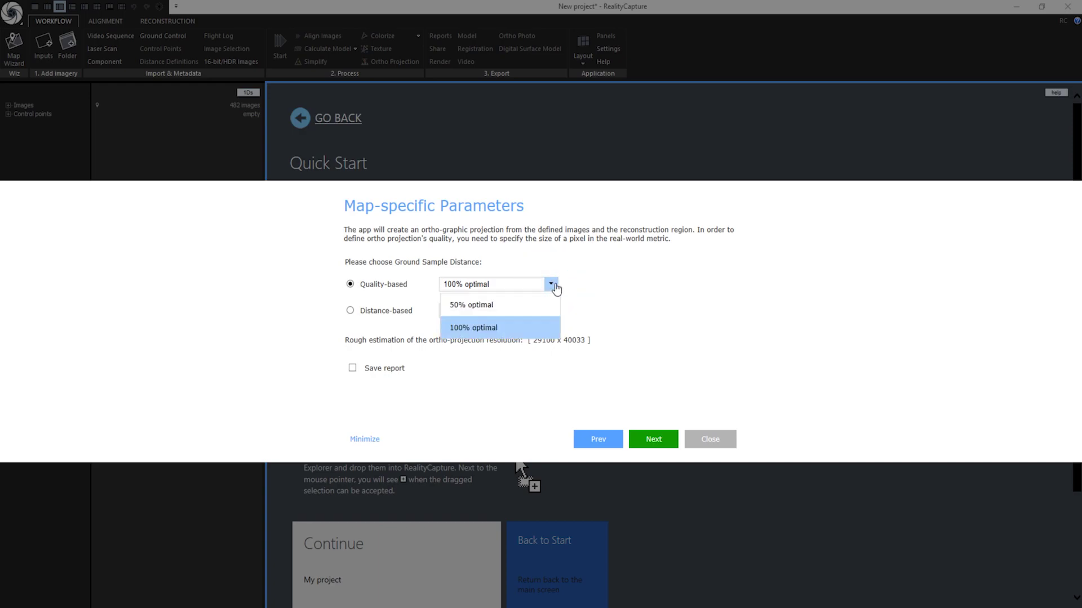
left_click(490, 305)
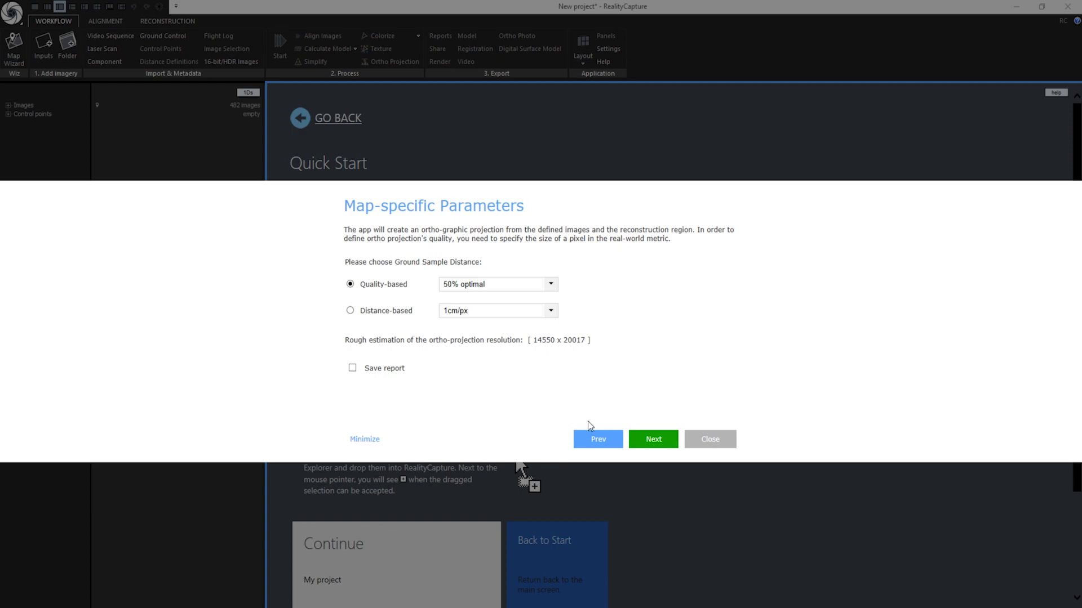
left_click(654, 440)
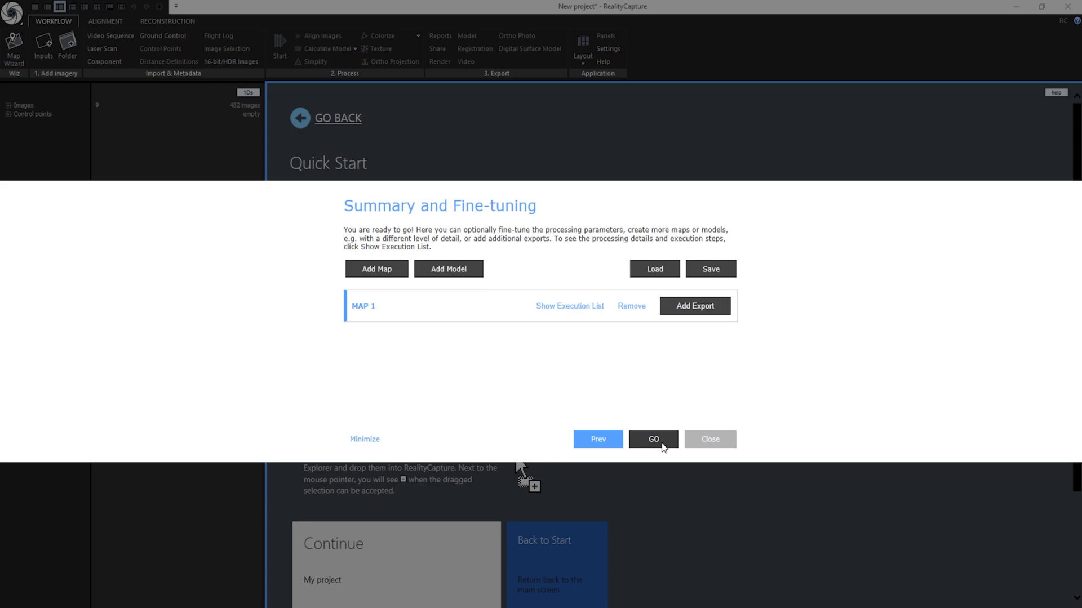
Step: Expand MAP 1's execution list and scroll down to its Align section
left_click(566, 307)
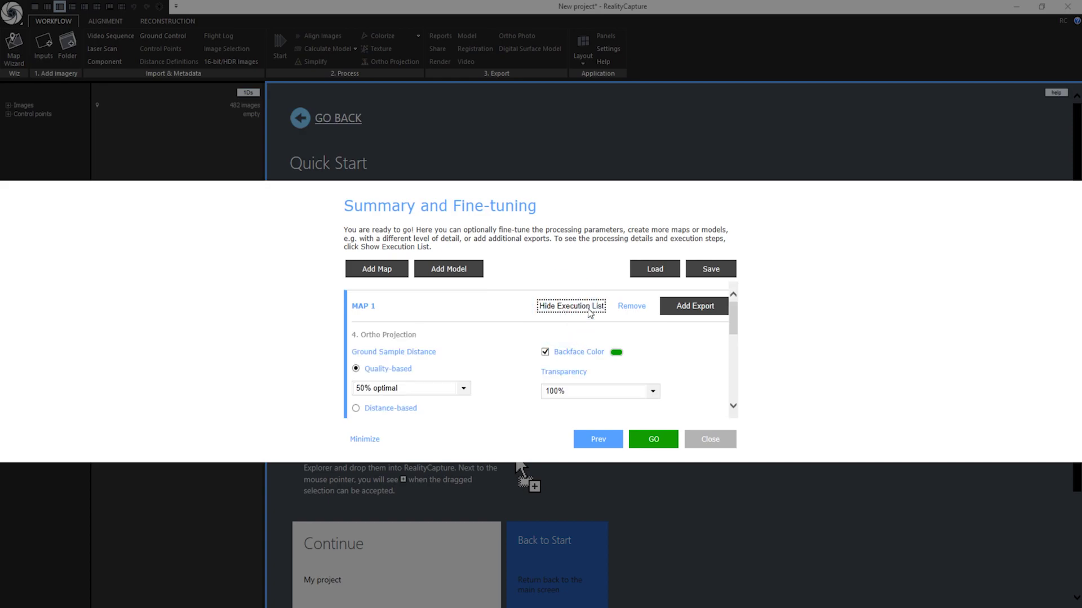
scroll(583, 348, "down", 5)
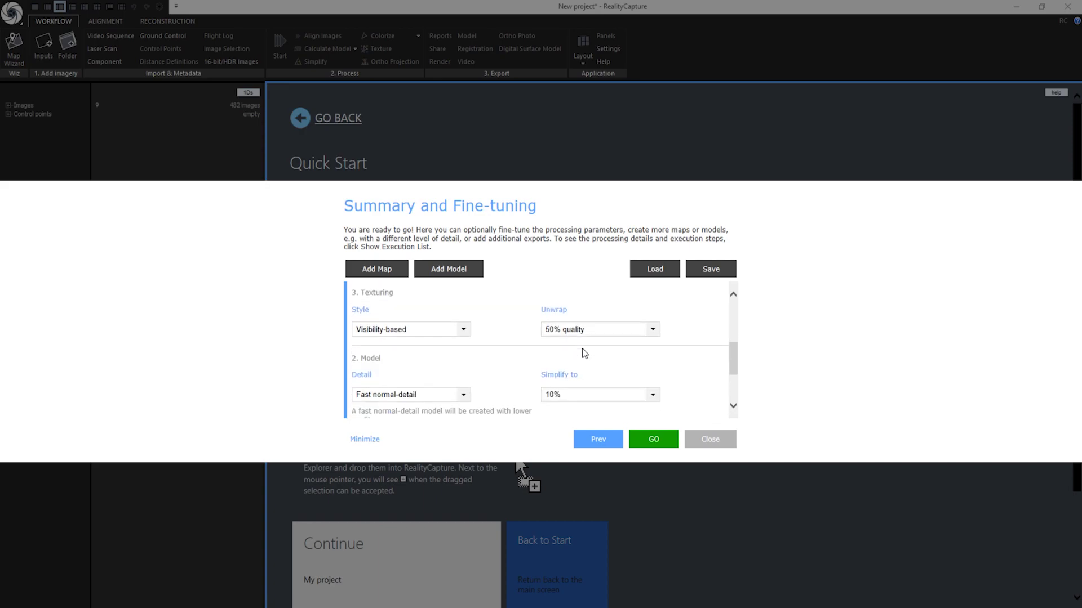
scroll(582, 348, "down", 1)
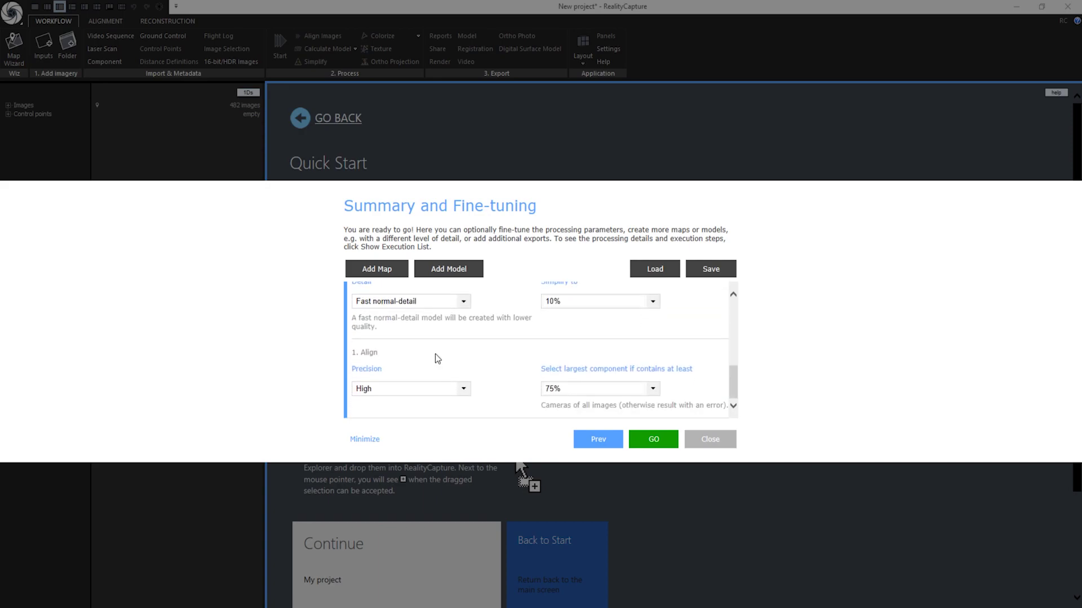
Step: Set MAP 1's Align precision to Draft and keep Model detail at Fast normal-detail
left_click(463, 389)
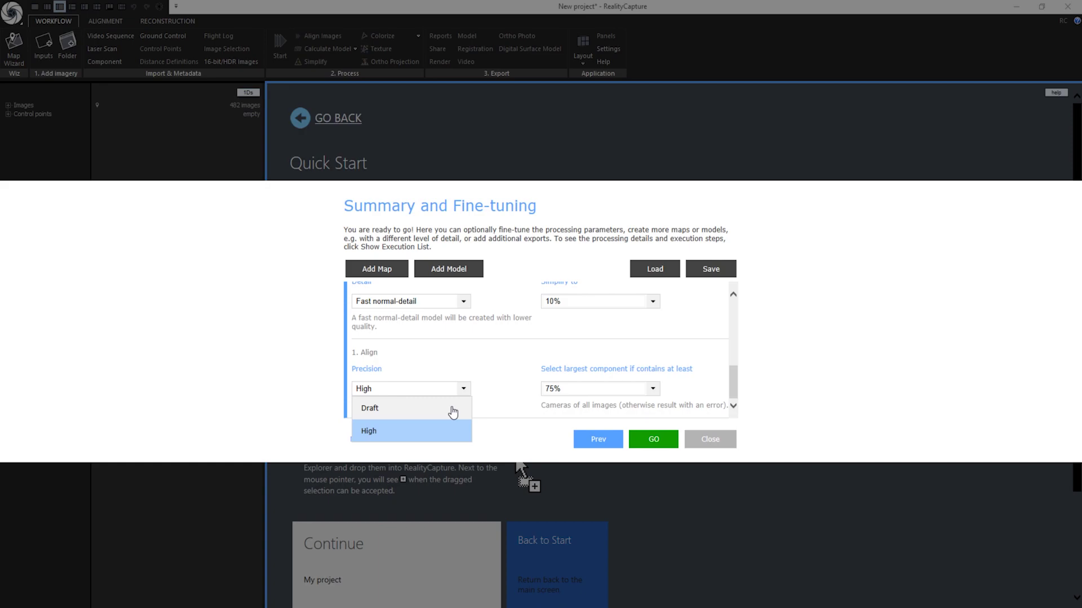
left_click(453, 409)
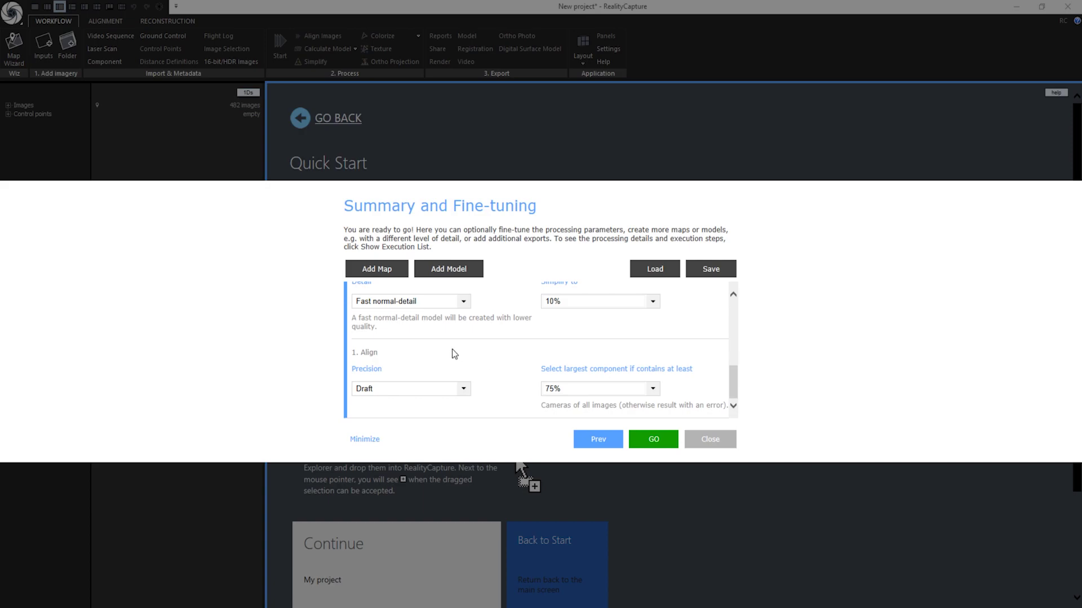
scroll(489, 359, "up", 1)
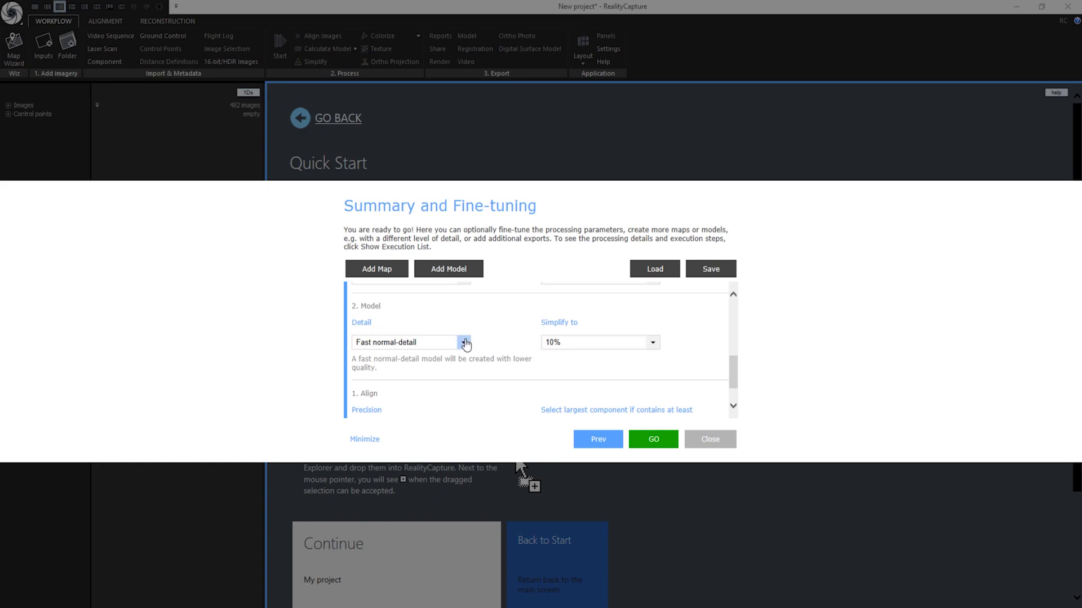
left_click(464, 343)
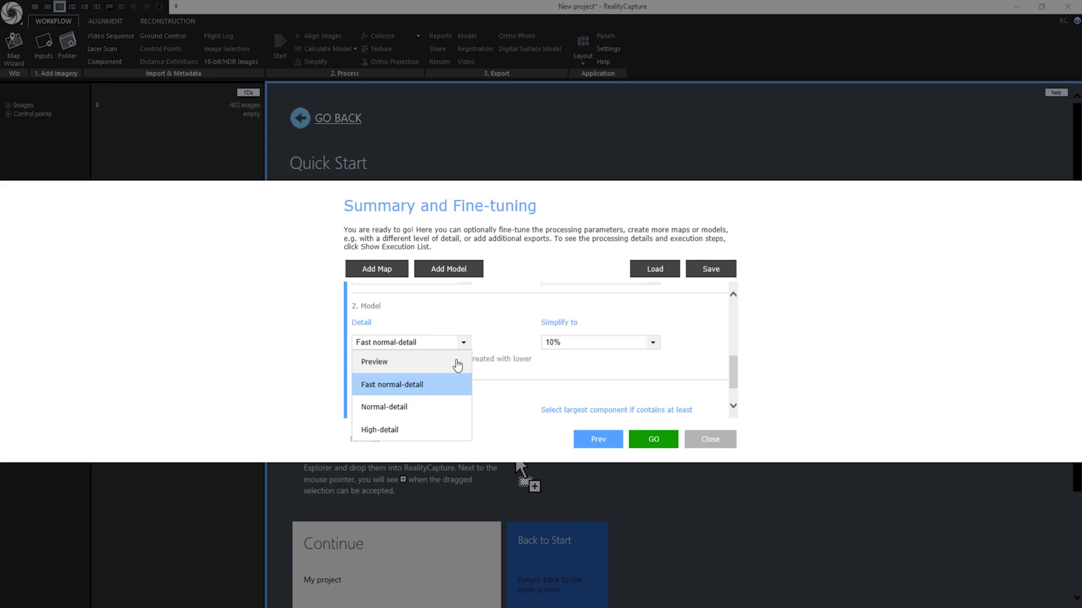
left_click(454, 383)
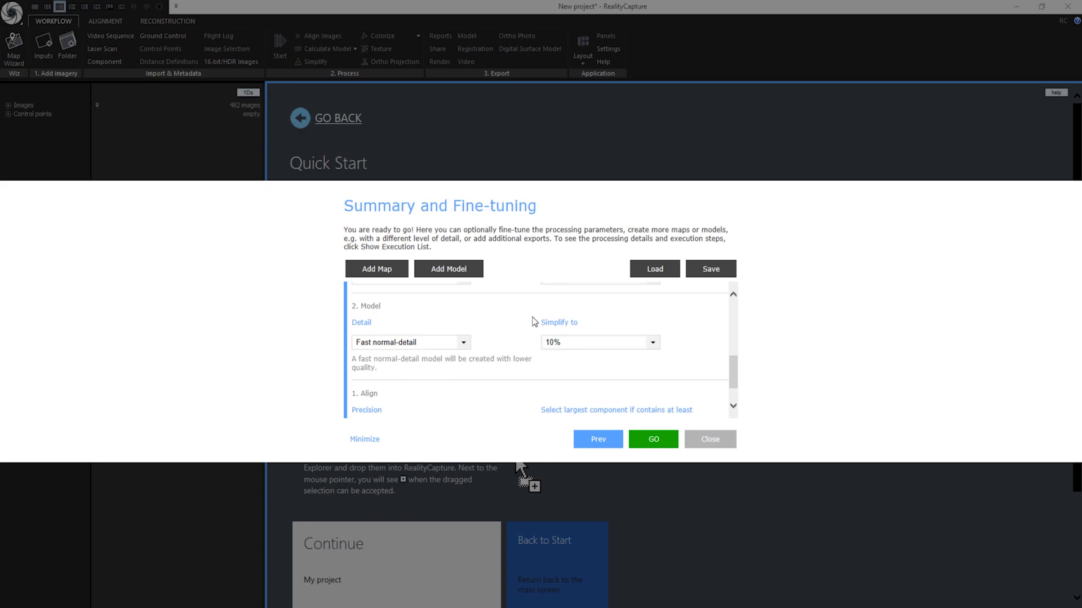
left_click(592, 341)
left_click(579, 339)
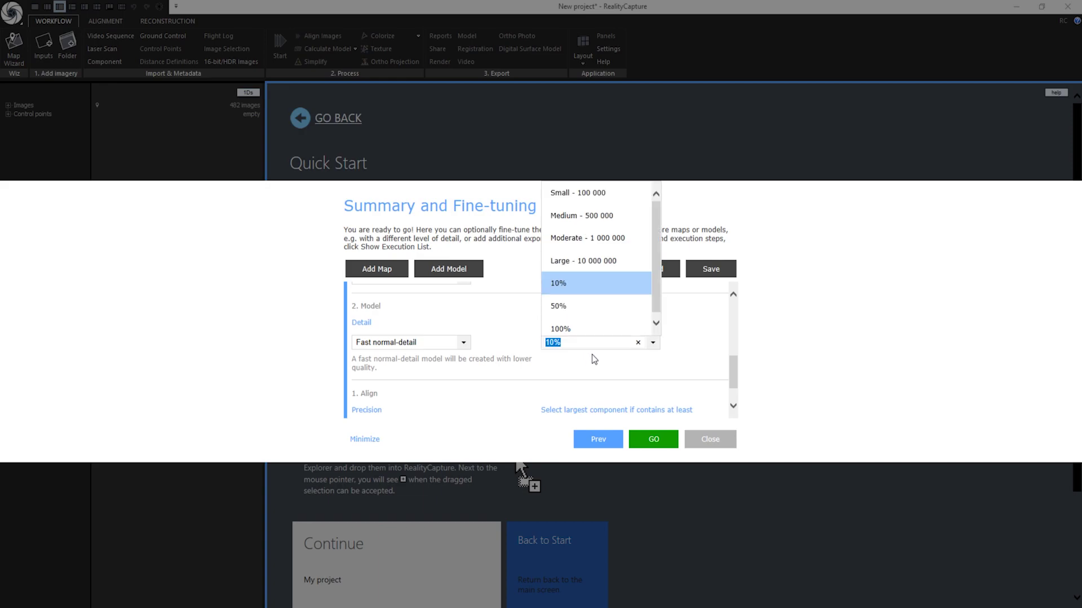
left_click(594, 356)
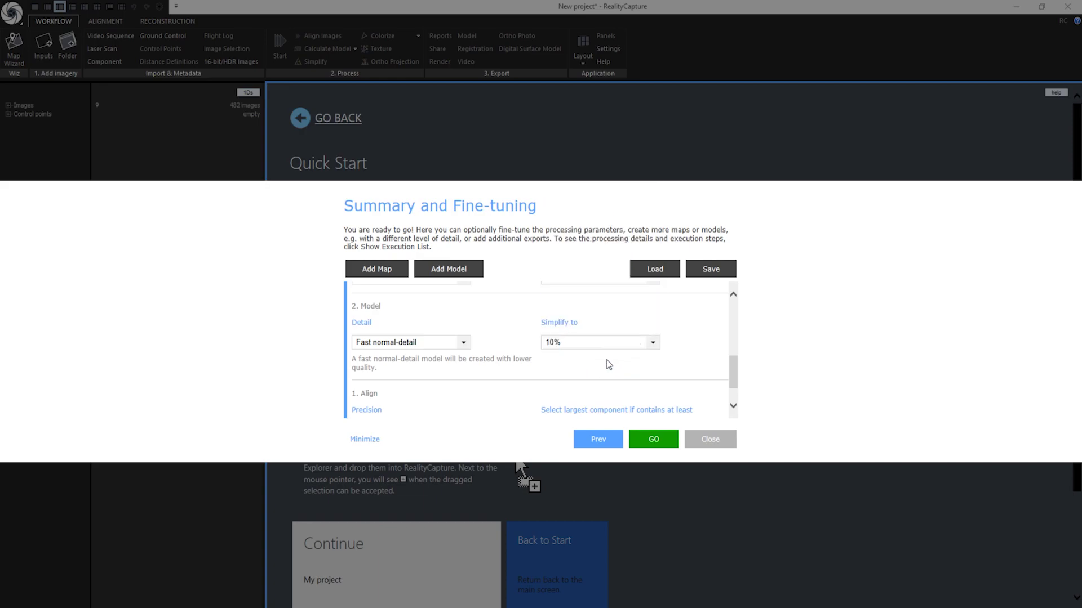
scroll(608, 364, "up", 3)
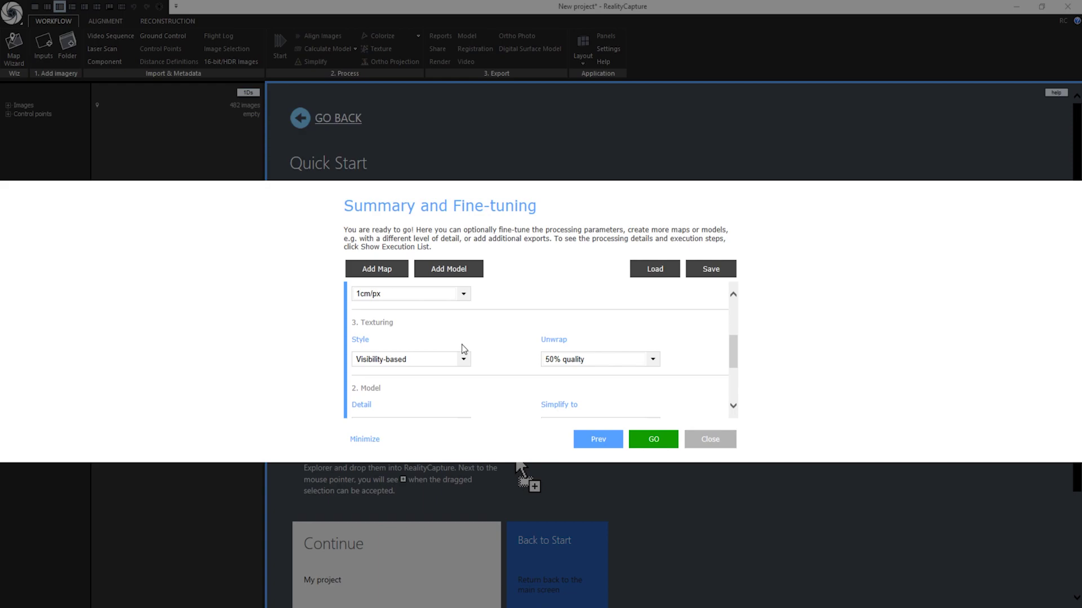
left_click(463, 359)
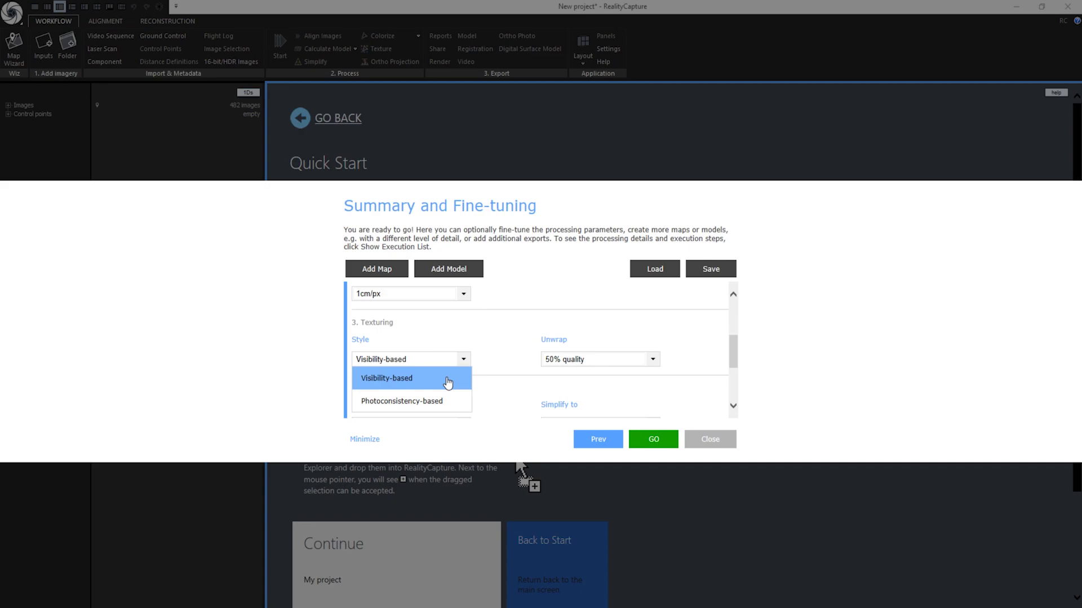
left_click(456, 388)
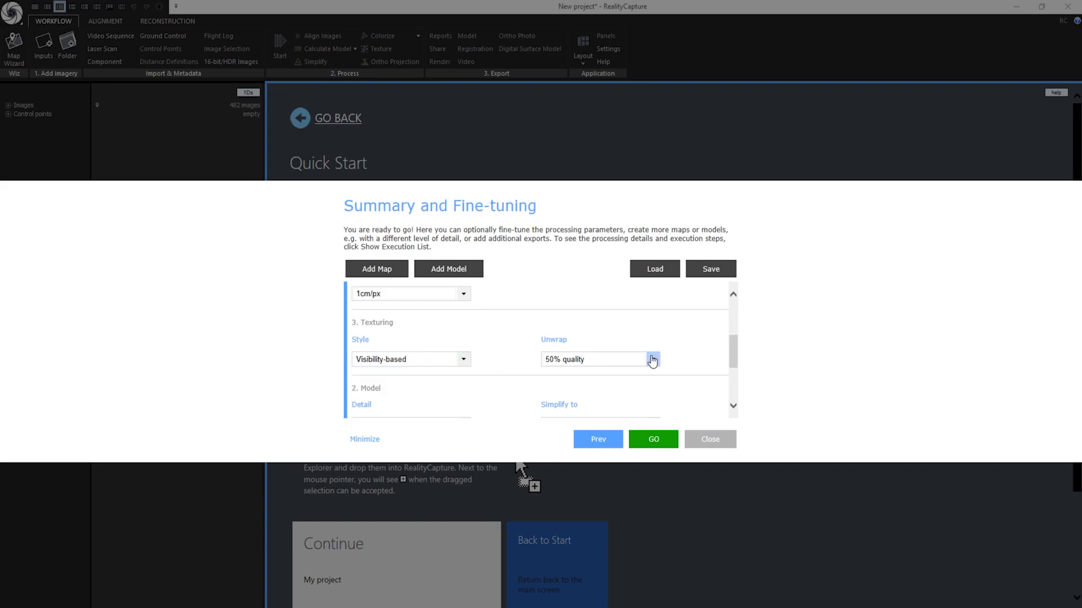
left_click(652, 359)
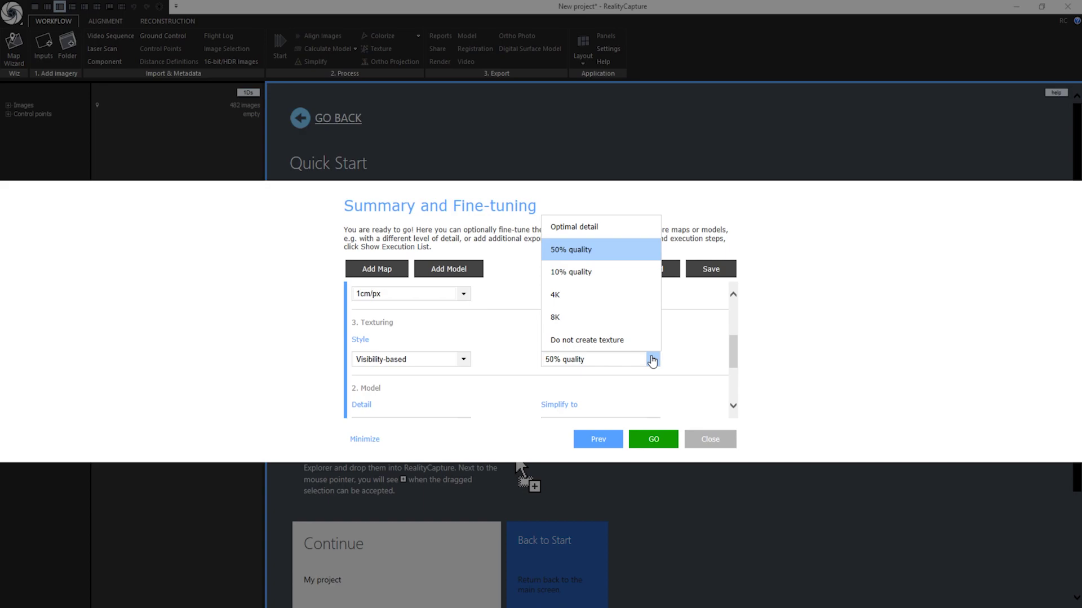
scroll(657, 375, "up", 1)
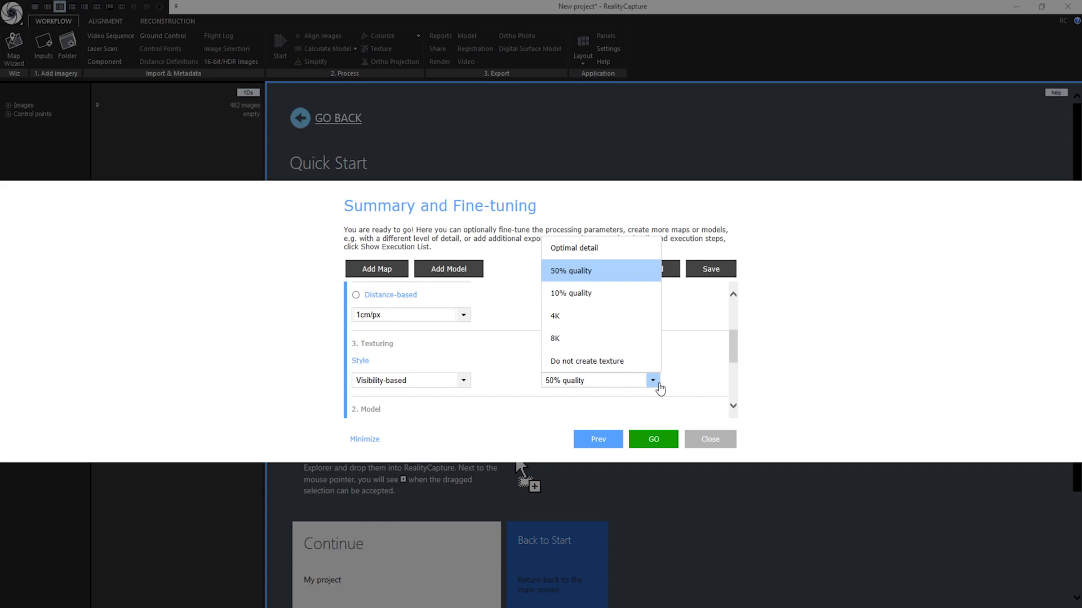
scroll(660, 388, "up", 4)
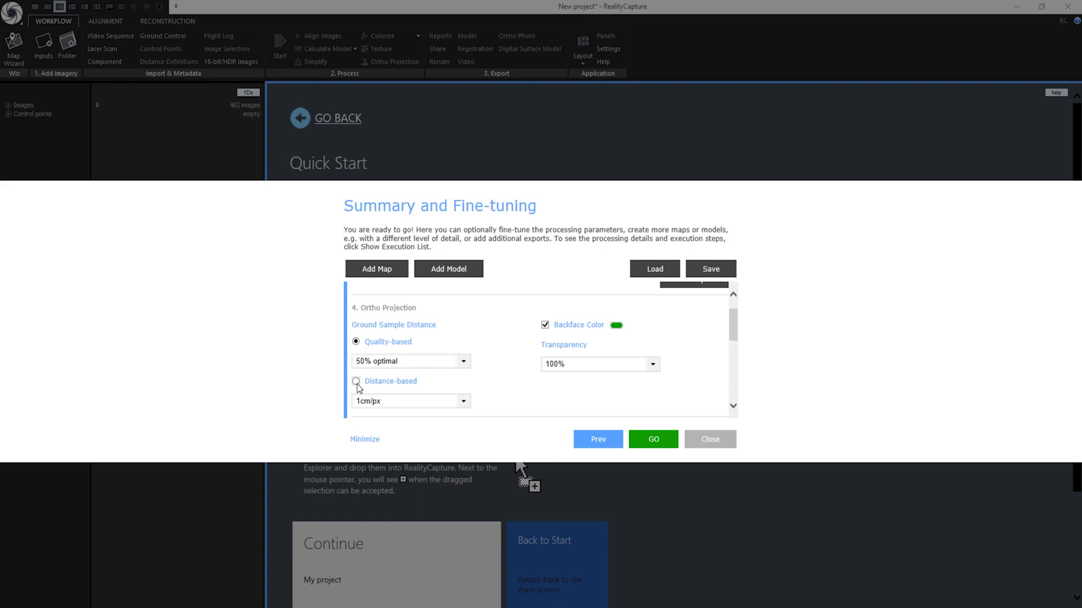
scroll(357, 387, "up", 1)
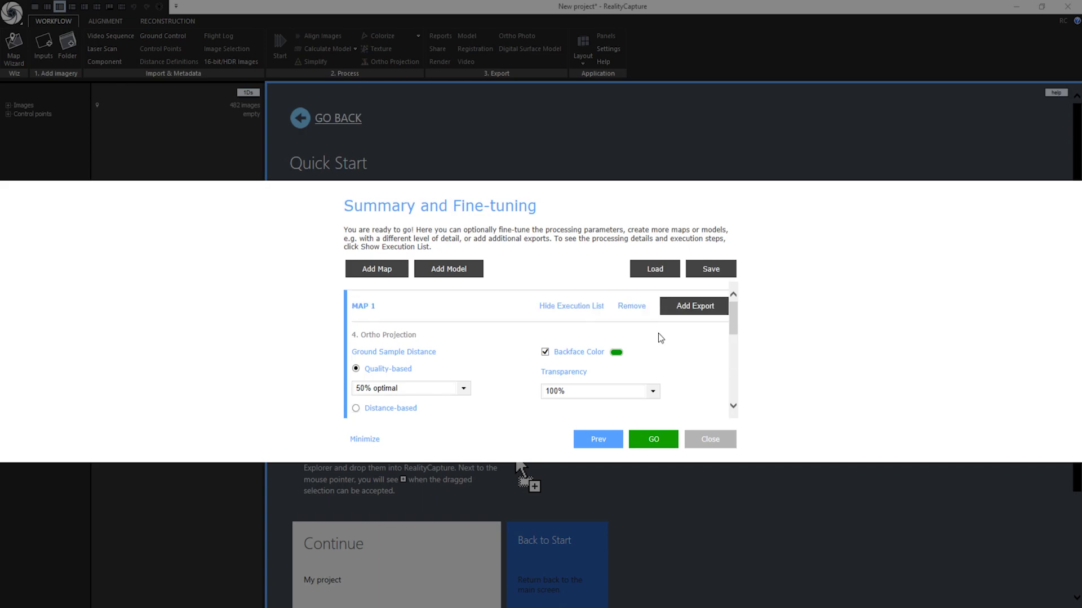
Step: Add an Ortho Photo export to MAP 1, keeping the default orthoPhoto.tiff file name
left_click(693, 307)
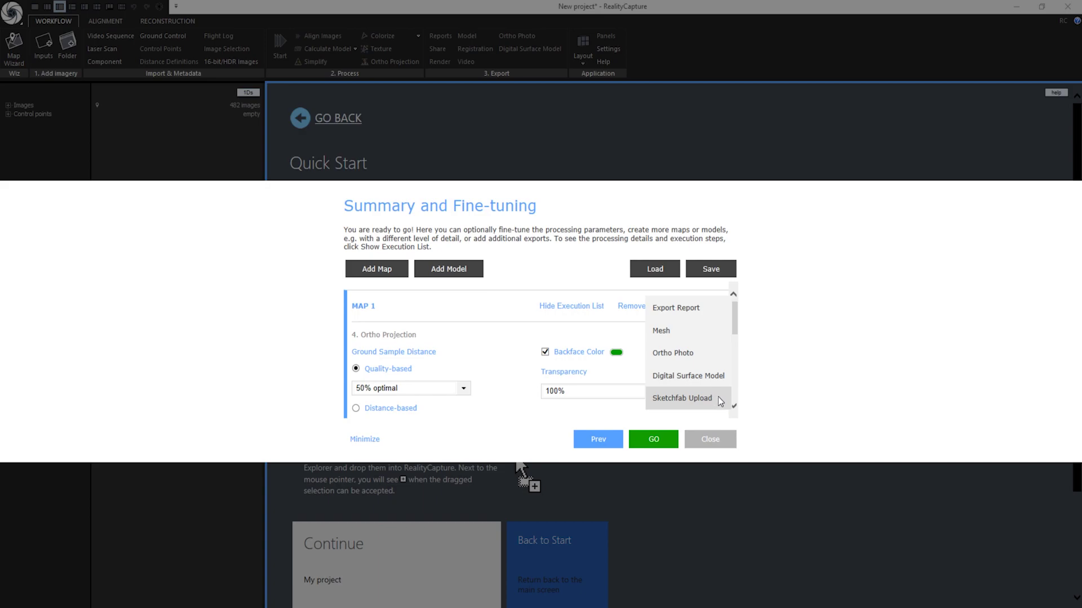
left_click(703, 351)
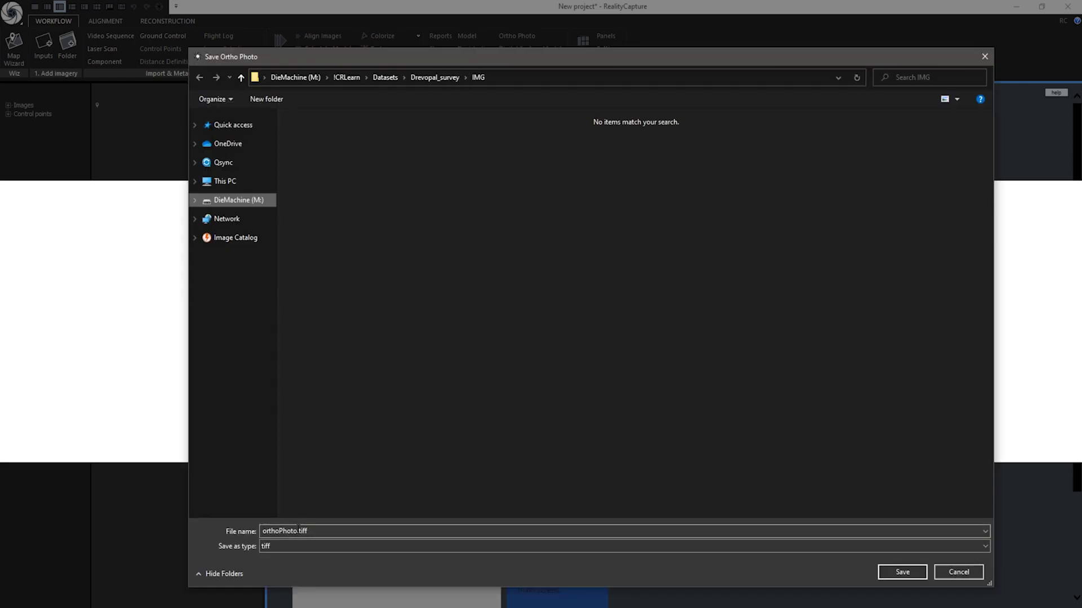
double_click(298, 531)
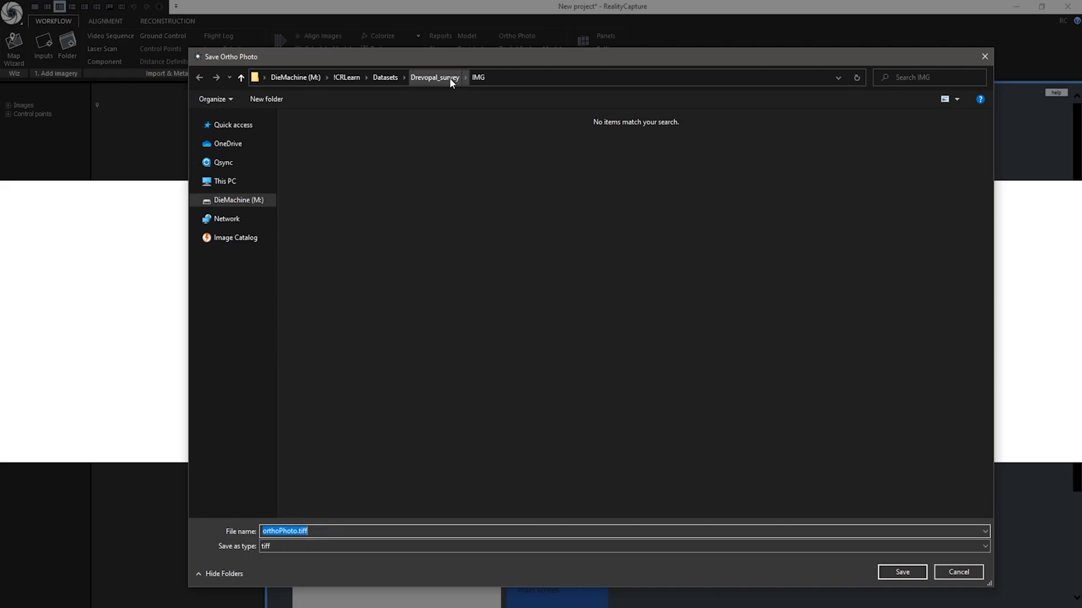
key("Return")
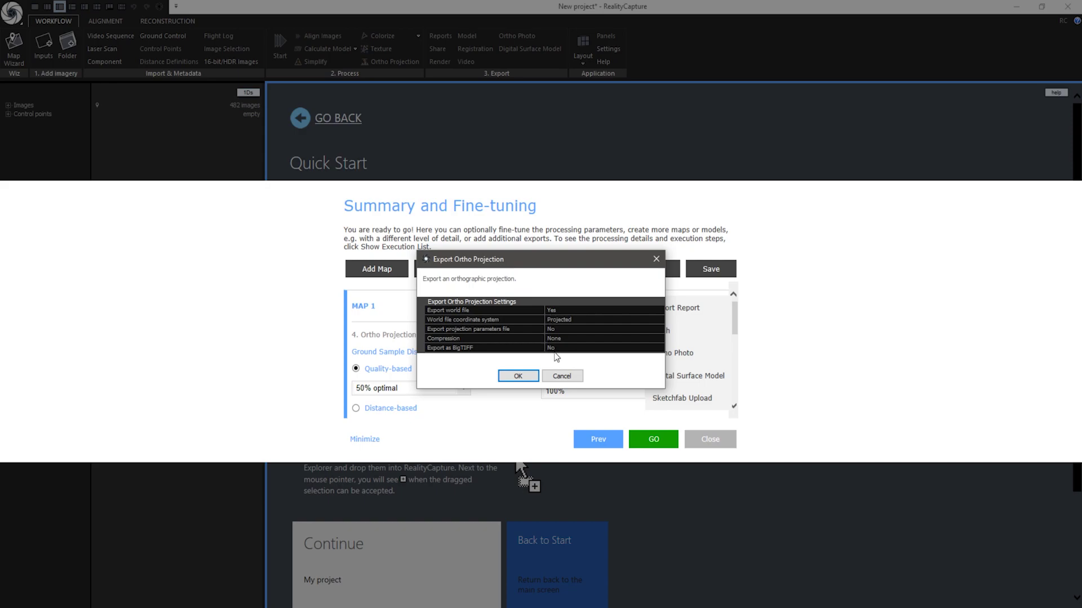
Step: Turn on Export as BigTIFF and confirm the ortho export settings
left_click(573, 349)
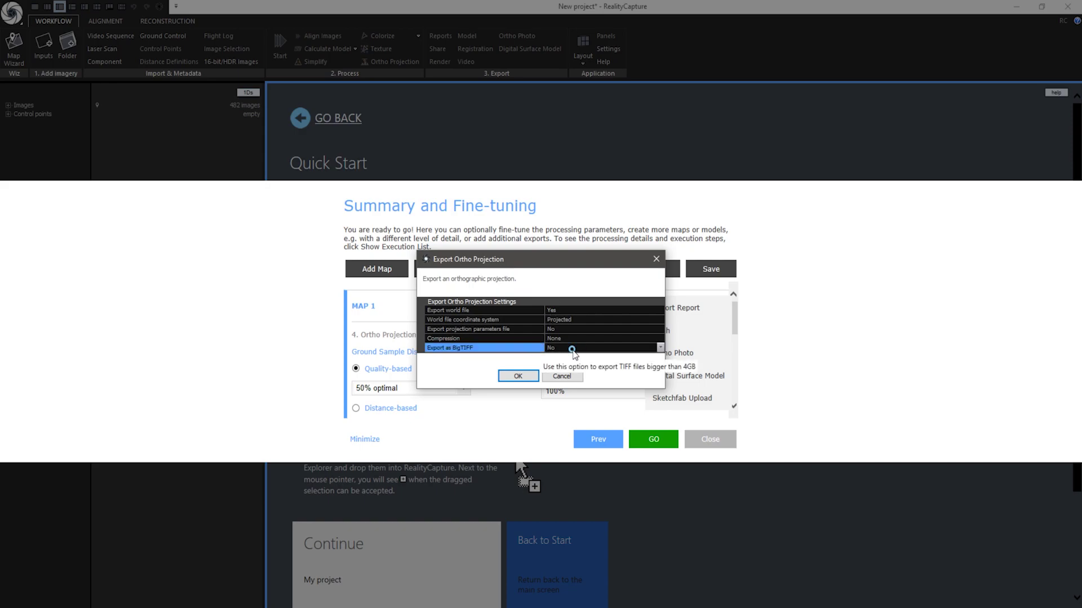
left_click(660, 347)
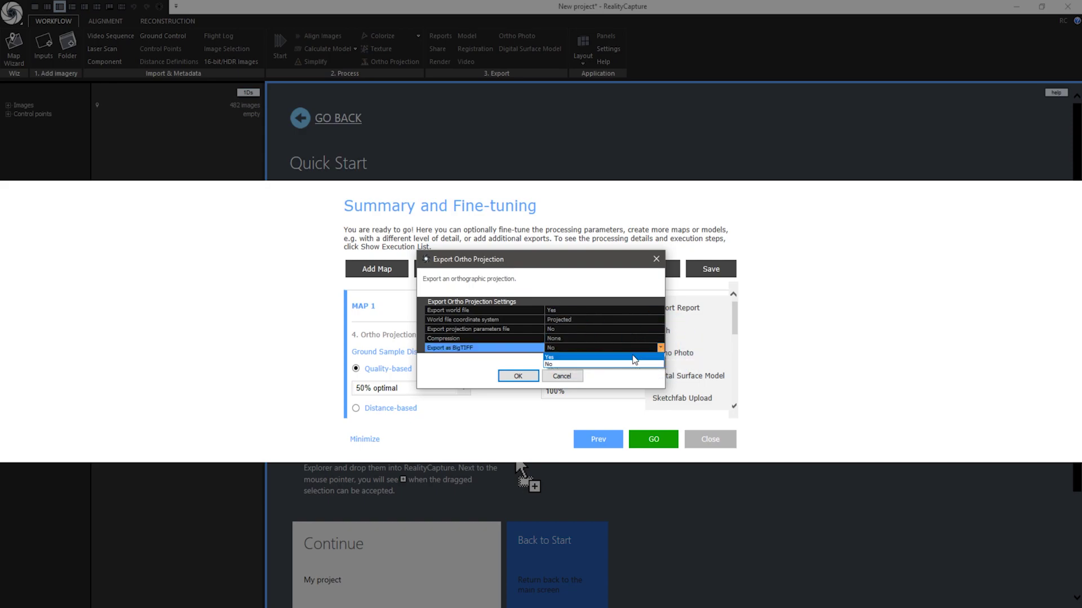
left_click(633, 358)
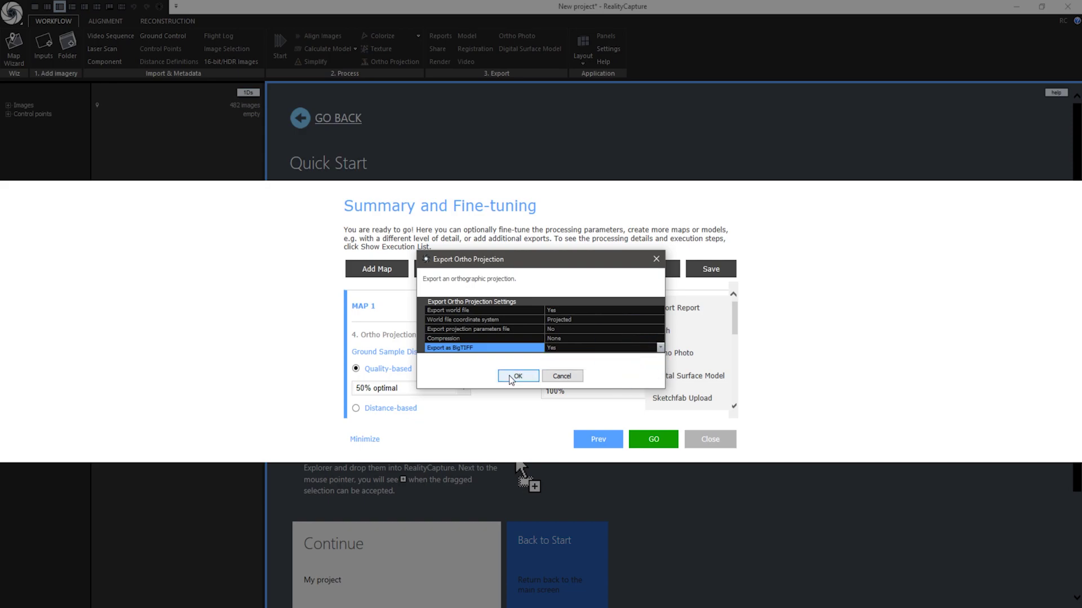
left_click(510, 376)
scroll(513, 366, "down", 6)
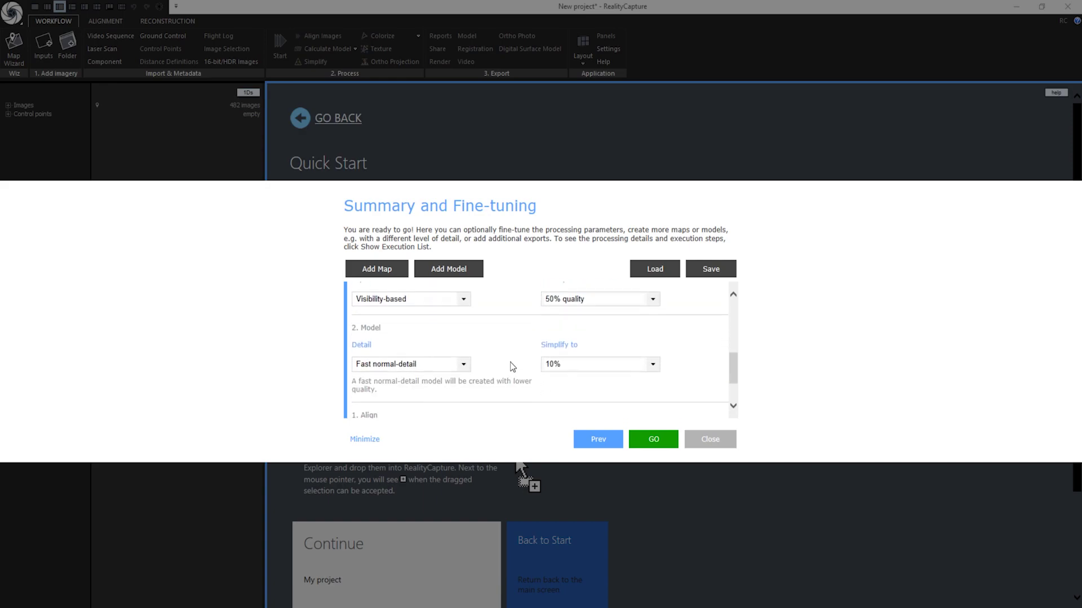
Step: Add a second map (MAP 2) and a 3D model (MODEL 1) to the job list
scroll(512, 366, "down", 2)
scroll(512, 367, "up", 8)
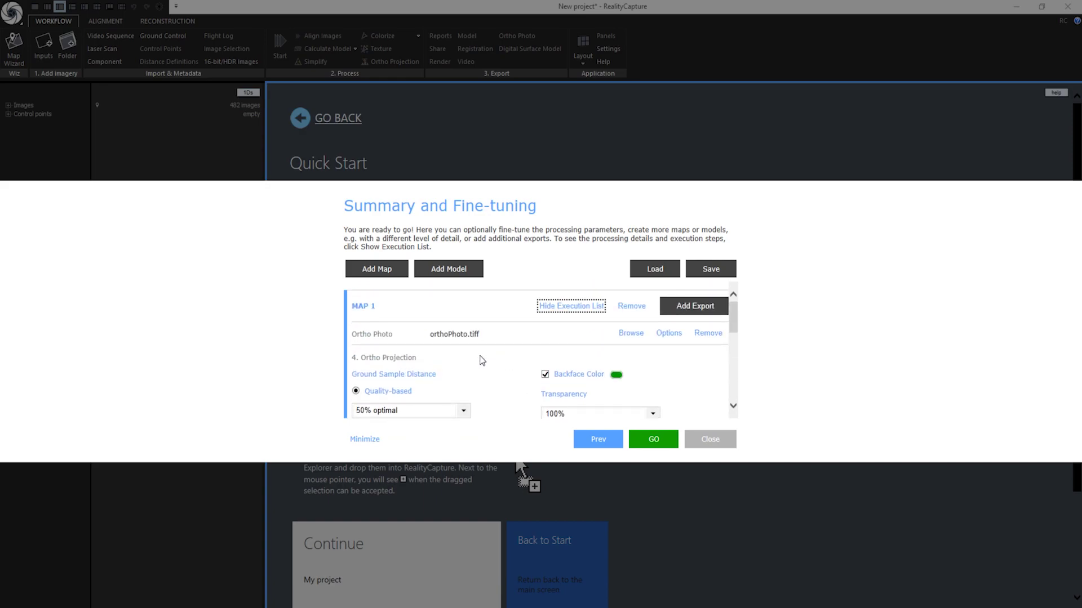
left_click(379, 273)
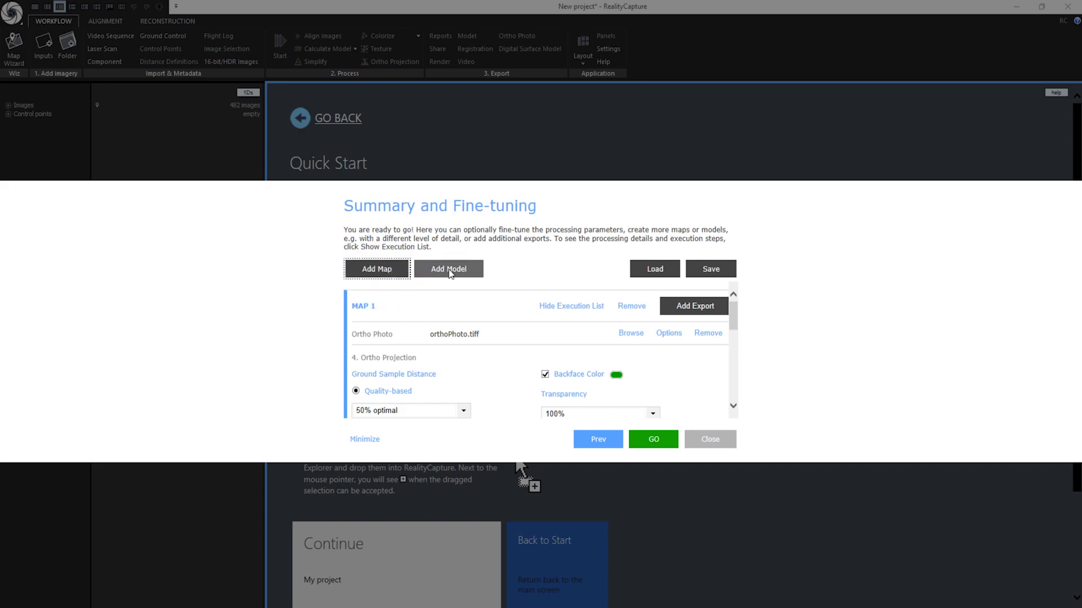
left_click(471, 274)
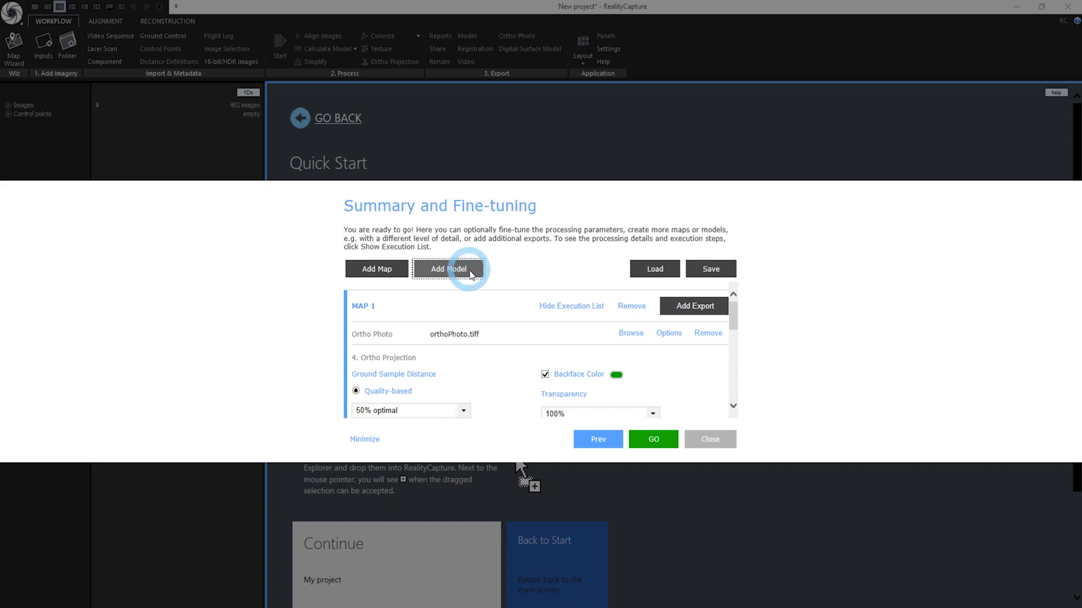
Step: Collapse MAP 1's steps, then remove MODEL 1 and MAP 2 from the job list
left_click(558, 310)
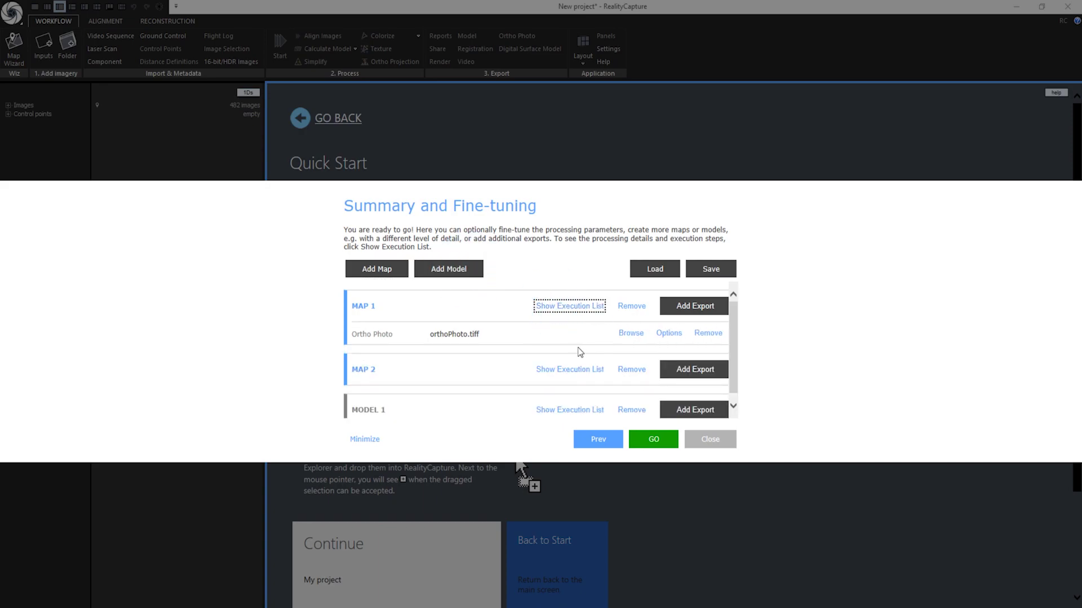
left_click(570, 410)
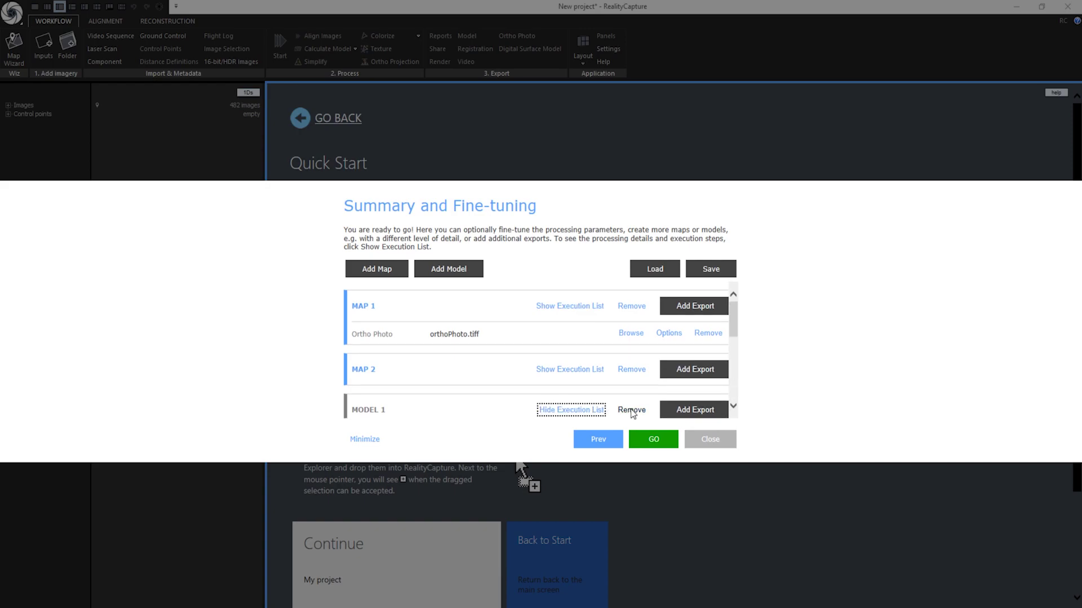
left_click(633, 411)
left_click(633, 371)
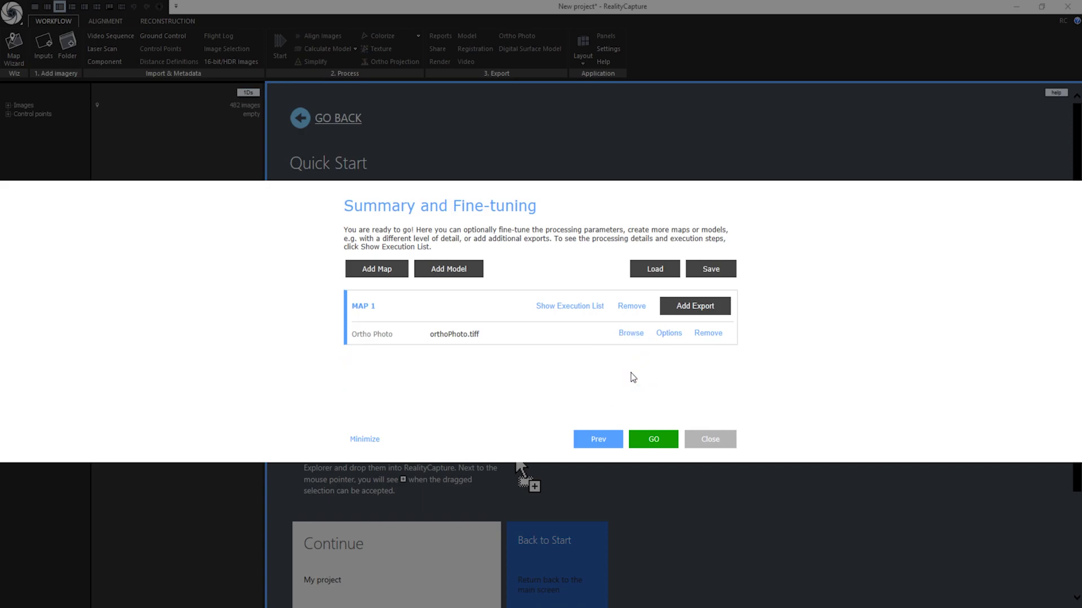
Step: Save the wizard settings as mapWizard.rcmw, keep the current settings, and launch MAP 1 processing
left_click(713, 271)
left_click(889, 574)
left_click(671, 274)
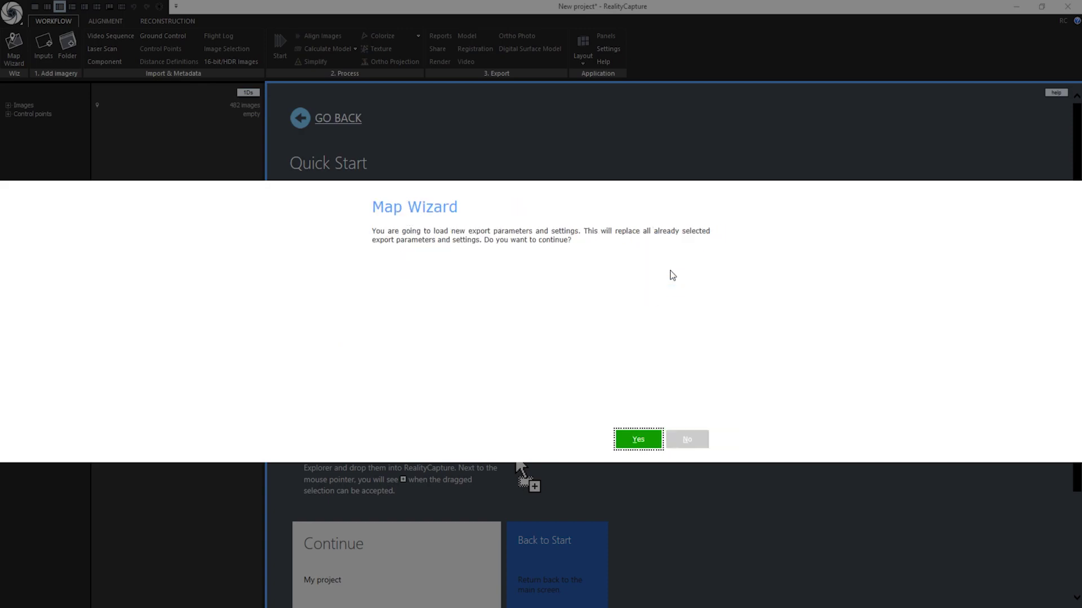
left_click(698, 442)
left_click(667, 444)
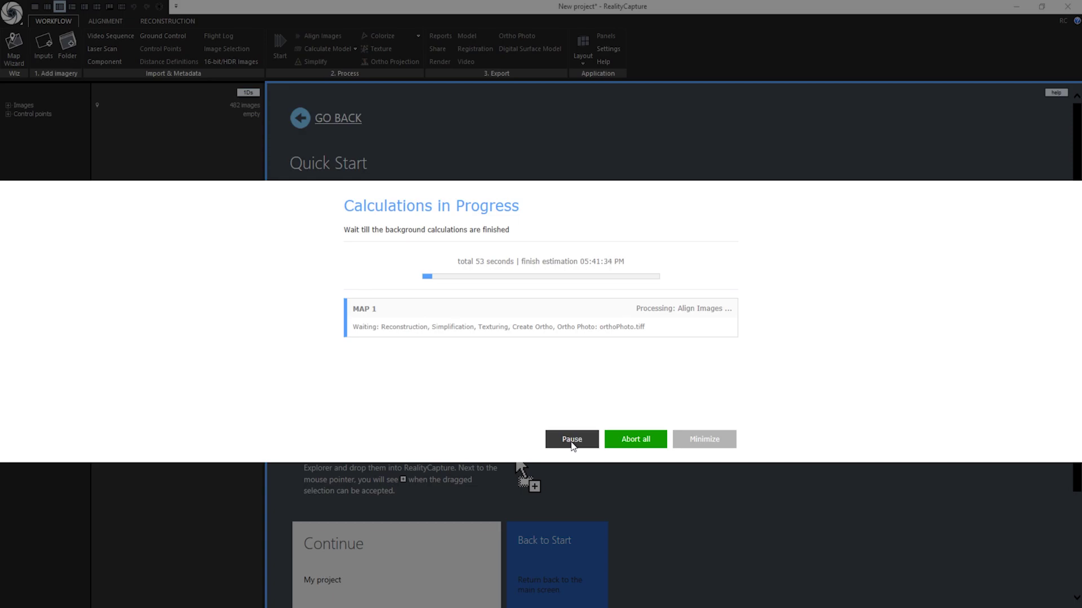
Step: Minimize the progress report to view the workspace, then reopen it through Map Wizard on the MAP tab
left_click(732, 446)
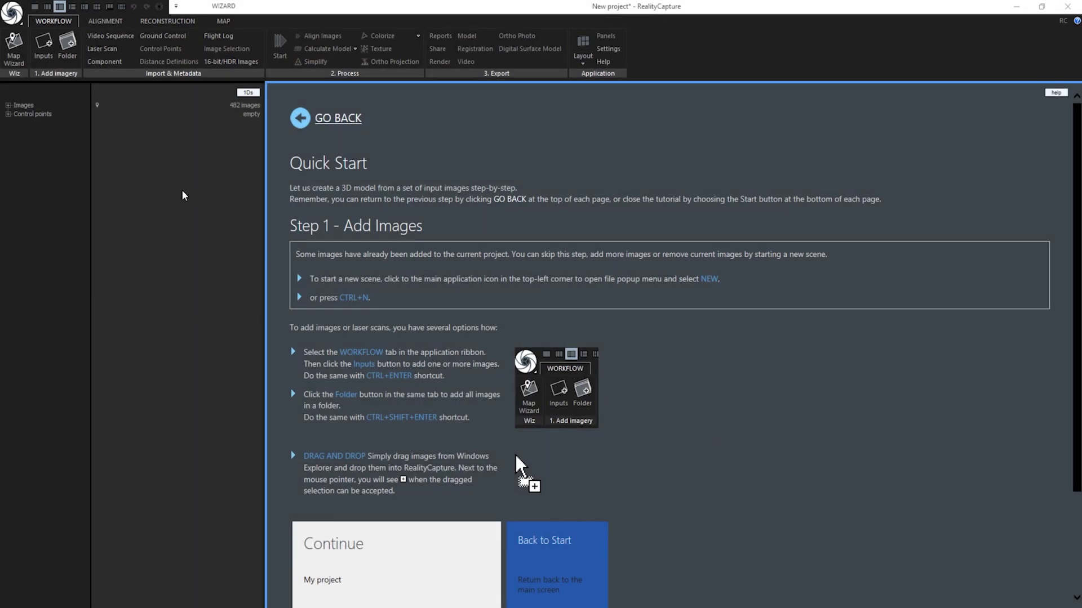
left_click(14, 54)
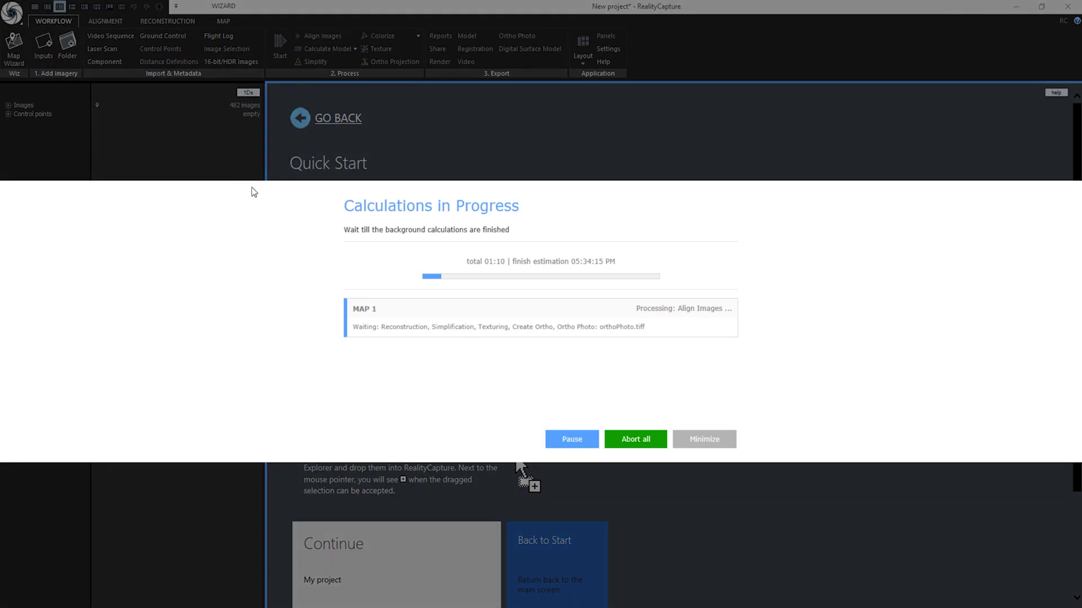
left_click(254, 192)
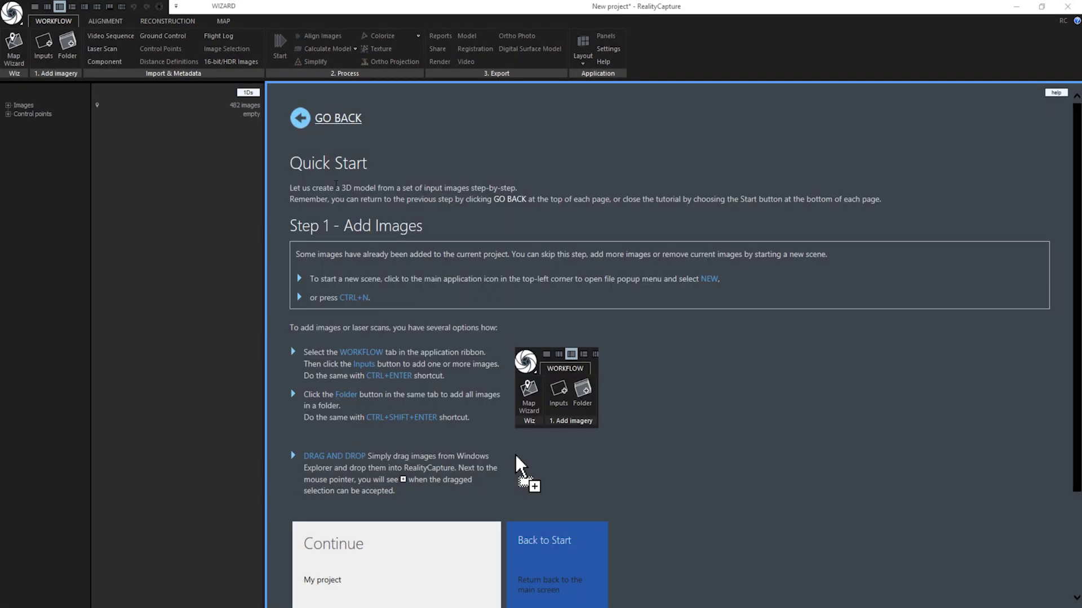
left_click(228, 21)
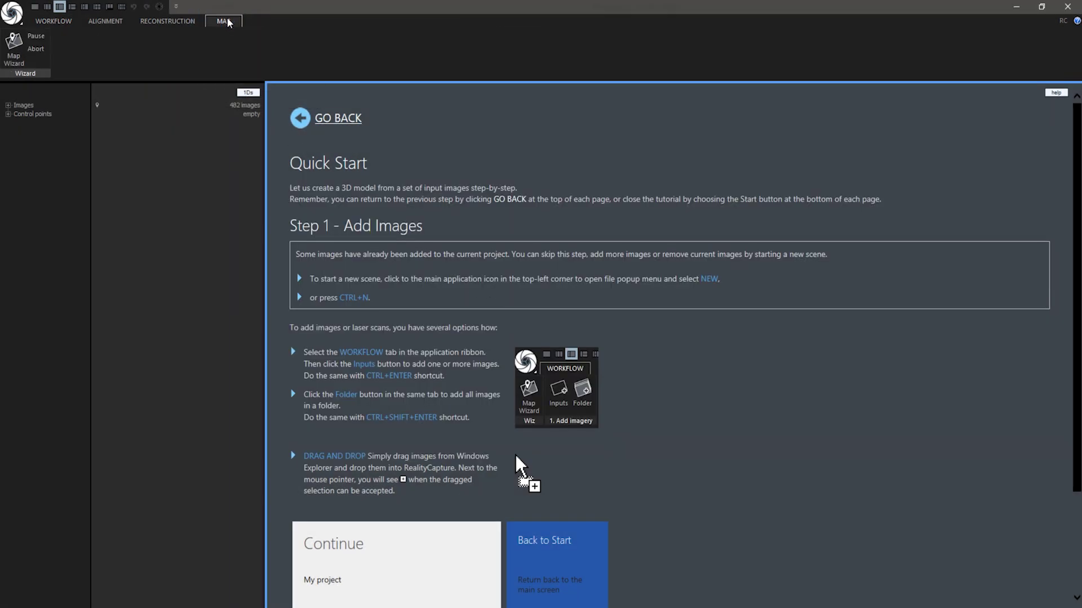
left_click(12, 53)
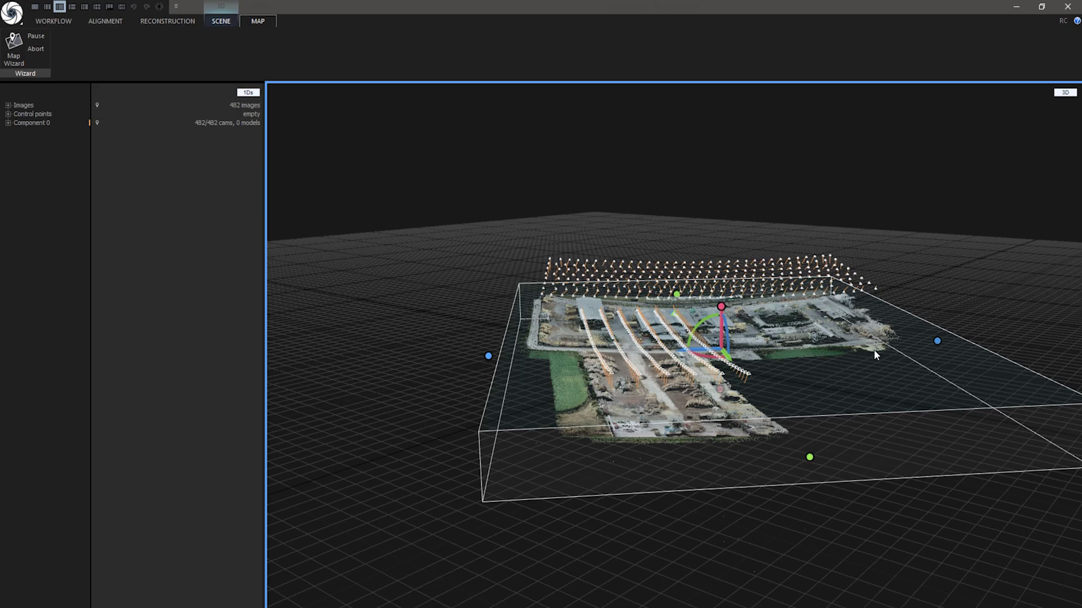
Step: Inspect the aligned 482-camera point cloud from a top-down view over the long roofs while jobs finish
mouse_move(782, 341)
left_mouse_down()
mouse_move(714, 381)
mouse_move(649, 381)
mouse_move(827, 394)
mouse_move(857, 377)
left_mouse_up()
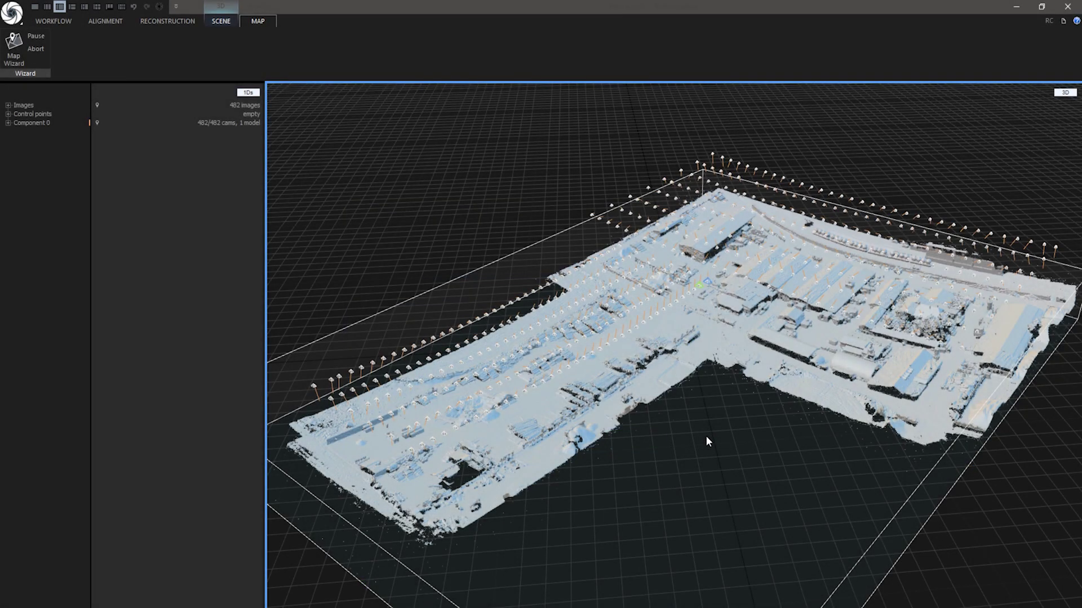
left_click(709, 450)
left_click_drag(709, 451, 782, 466)
scroll(590, 374, "up", 5)
left_click_drag(590, 375, 778, 392)
scroll(711, 424, "down", 3)
scroll(620, 388, "up", 3)
scroll(620, 387, "down", 3)
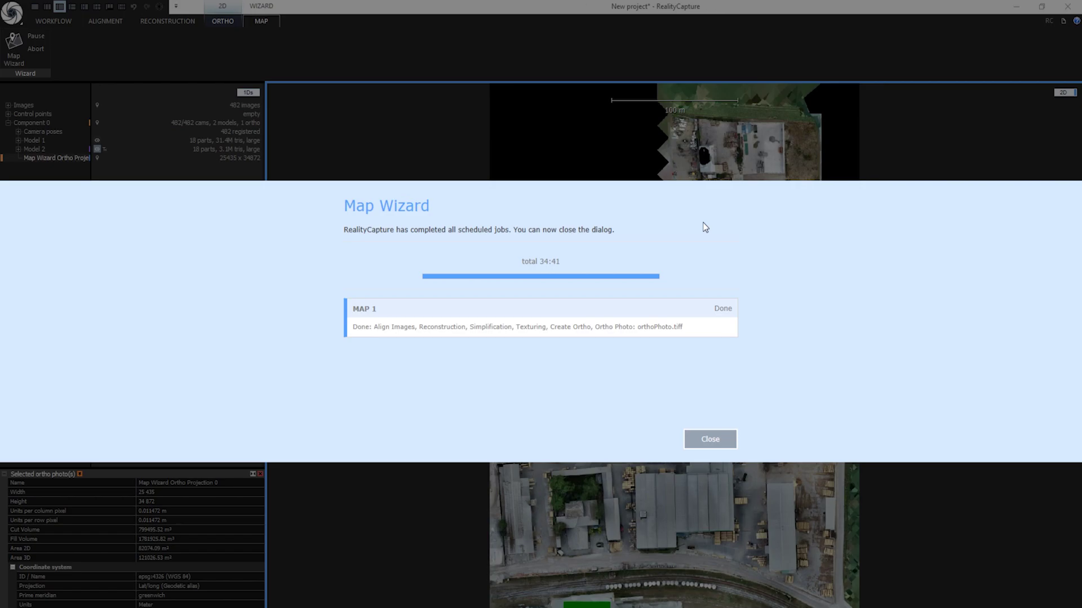
Step: Close the finished-jobs report and zoom into the 25435 x 34872 ortho projection
left_click(714, 443)
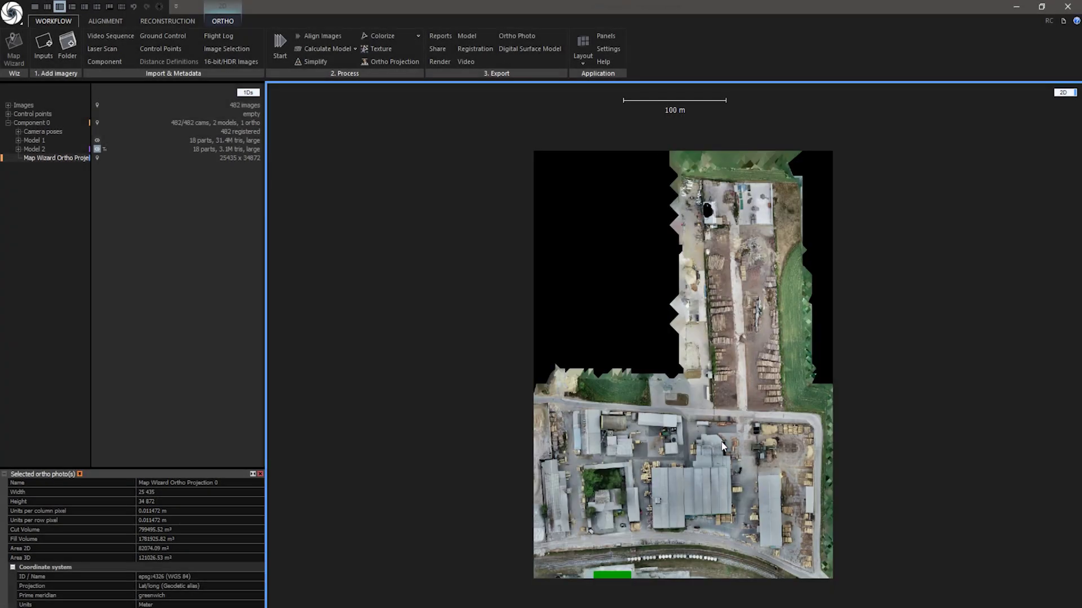
scroll(700, 420, "up", 1)
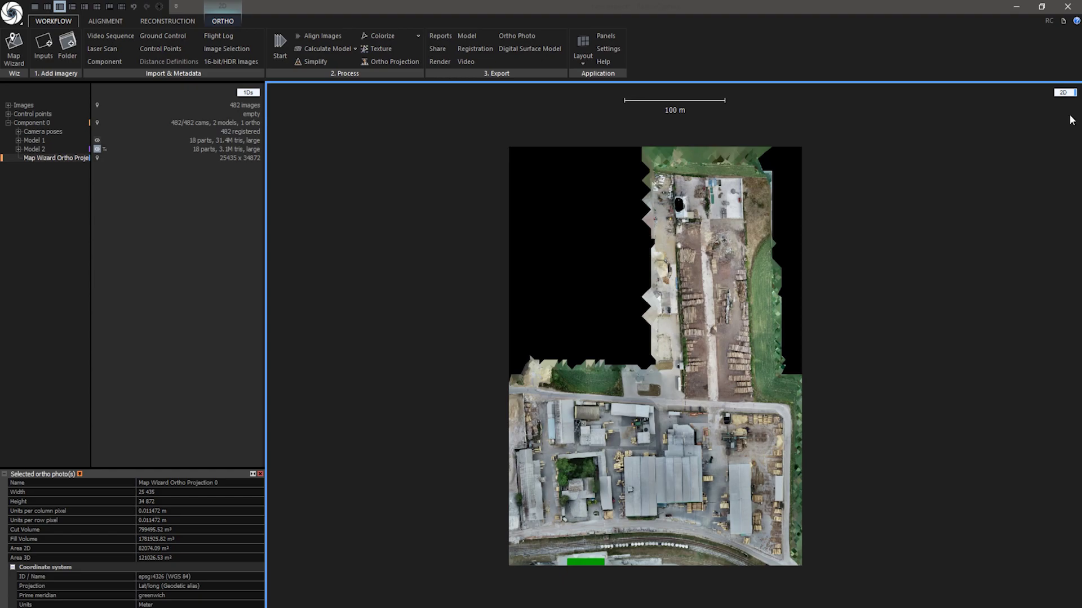
Step: Place Map Wizard Ortho Projection on the OpenStreetMap view over the camera positions and zoom in
left_click(1064, 92)
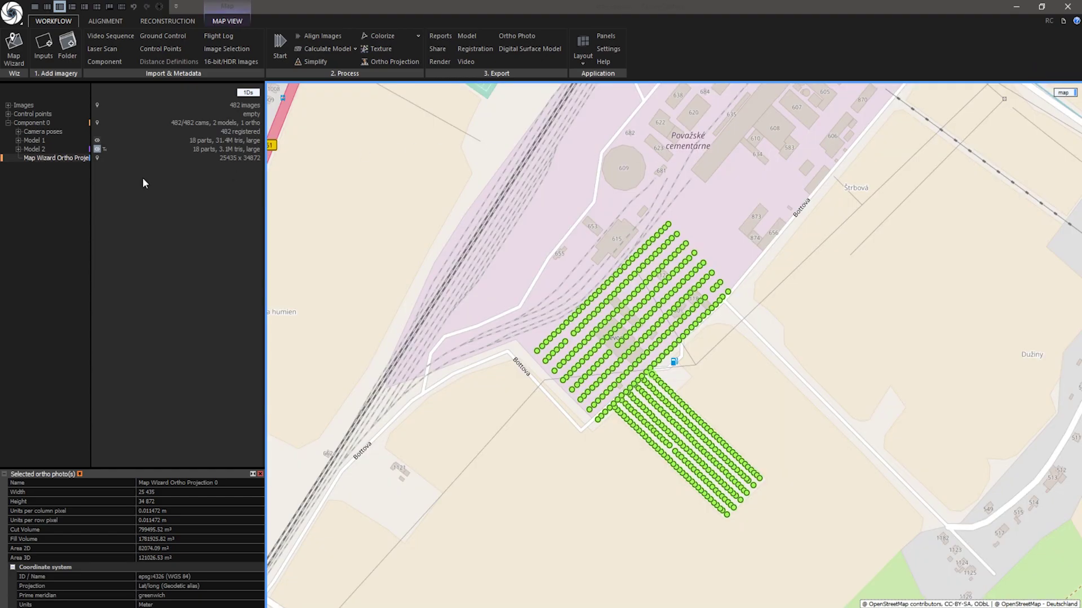
left_click_drag(51, 159, 663, 377)
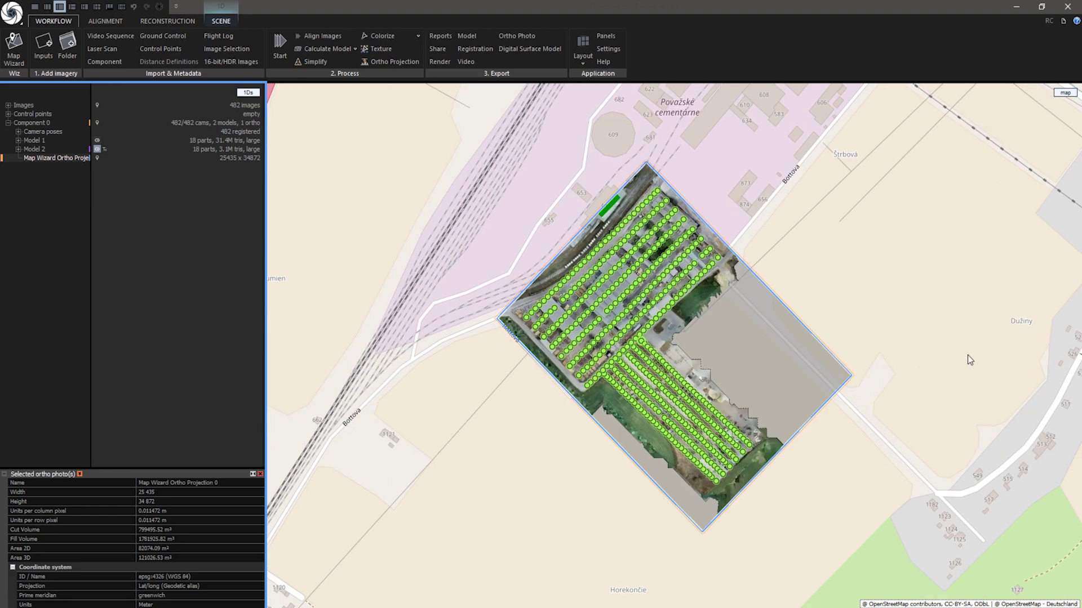
scroll(443, 541, "up", 5)
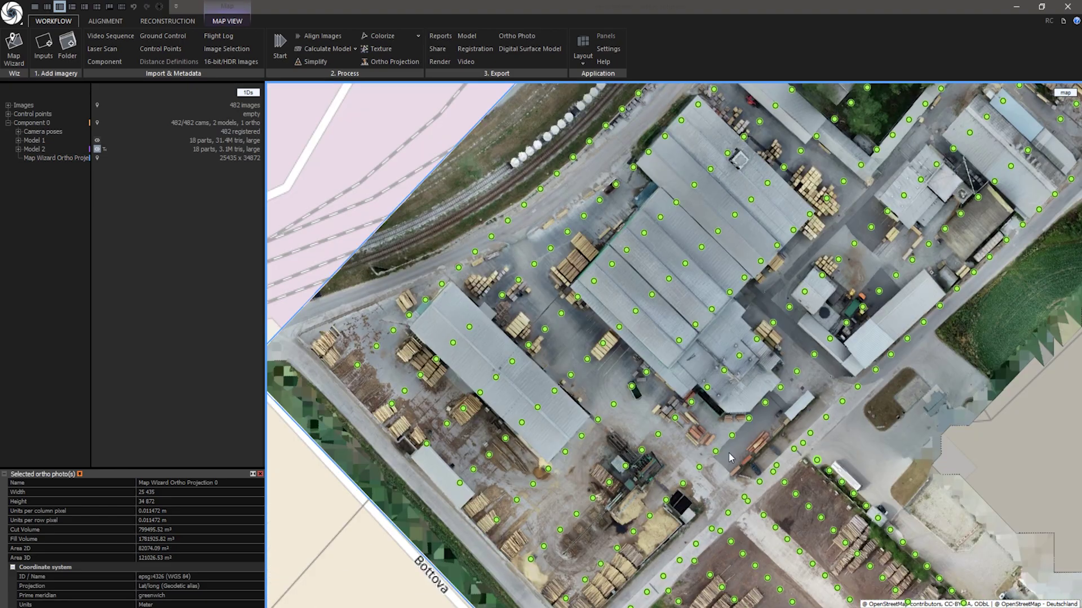
scroll(443, 541, "down", 5)
scroll(730, 458, "up", 3)
scroll(729, 458, "up", 3)
scroll(723, 429, "down", 1)
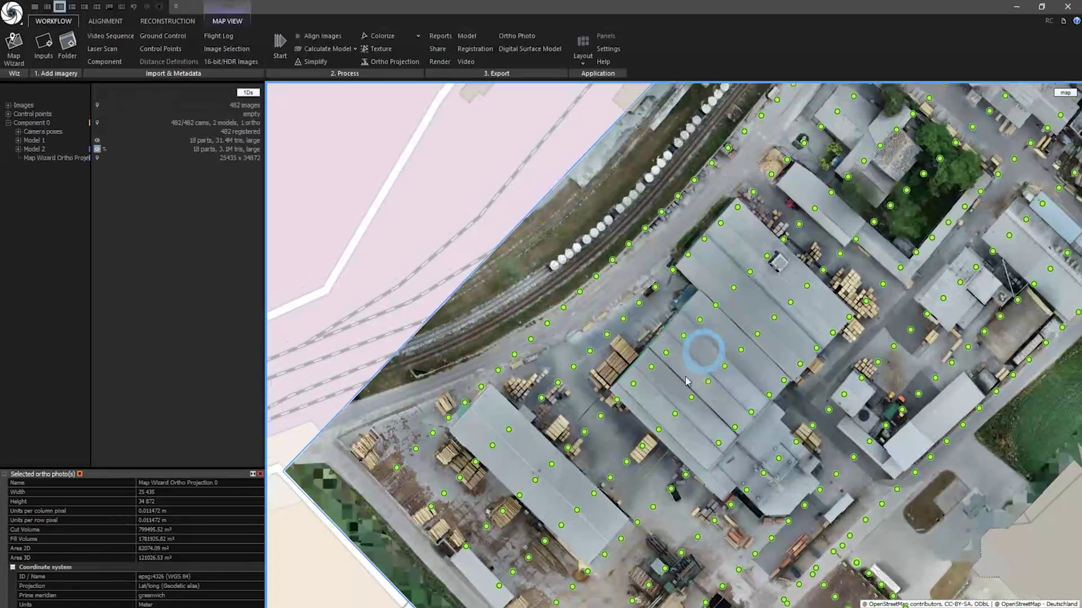